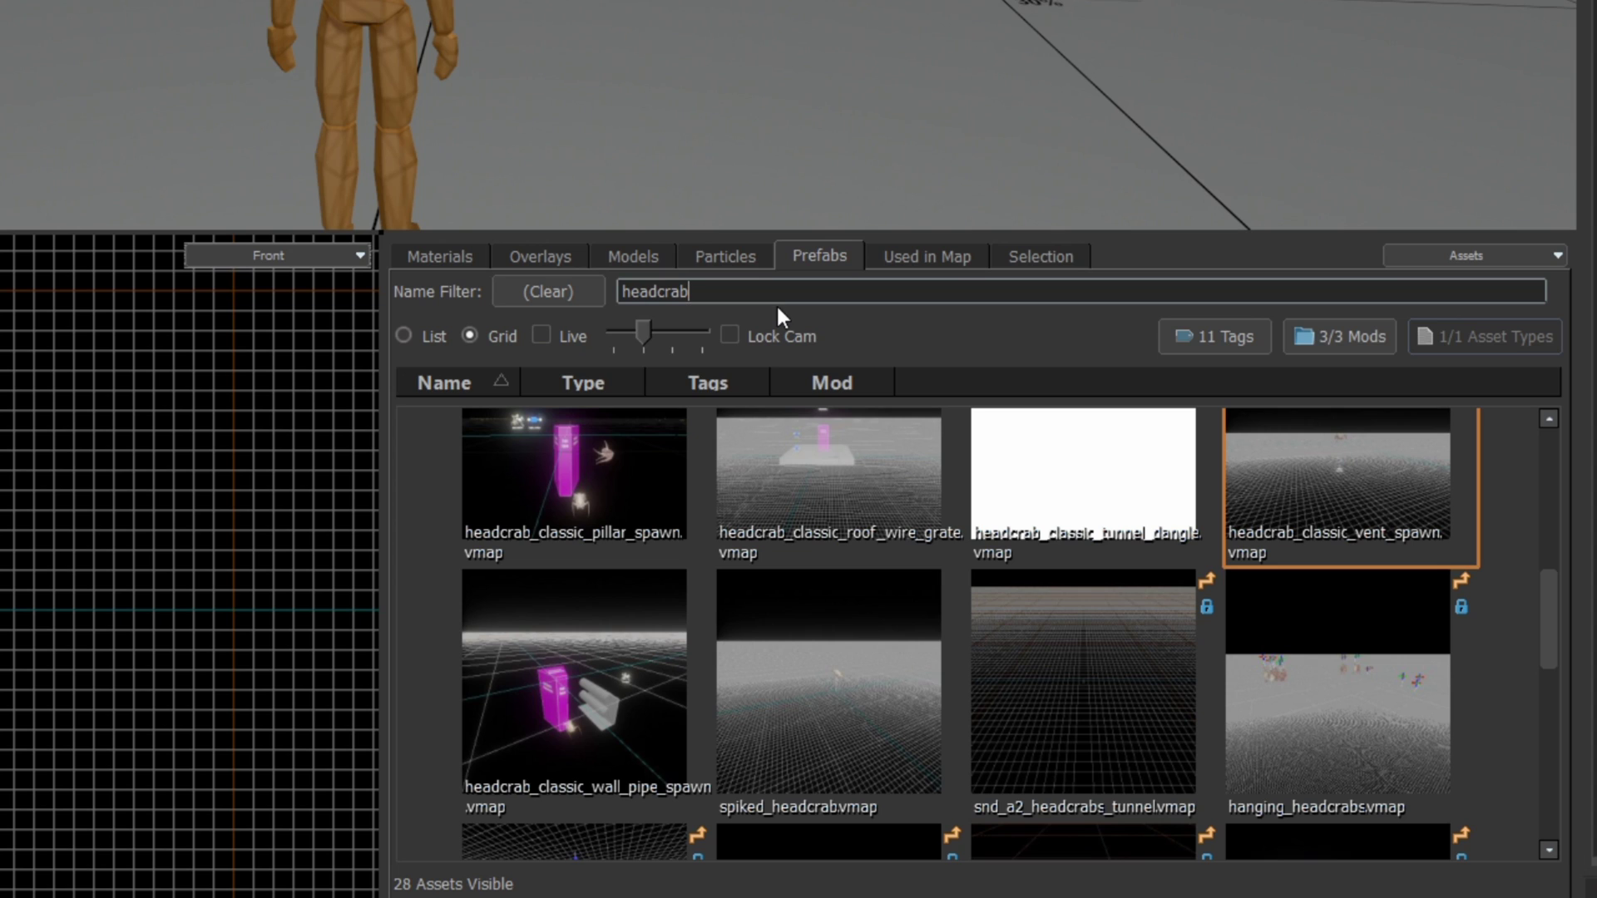
Place the headcrab_classic_vent_spawn prefab on the floor in the open area of the room.
scroll(1314, 539, down, 3)
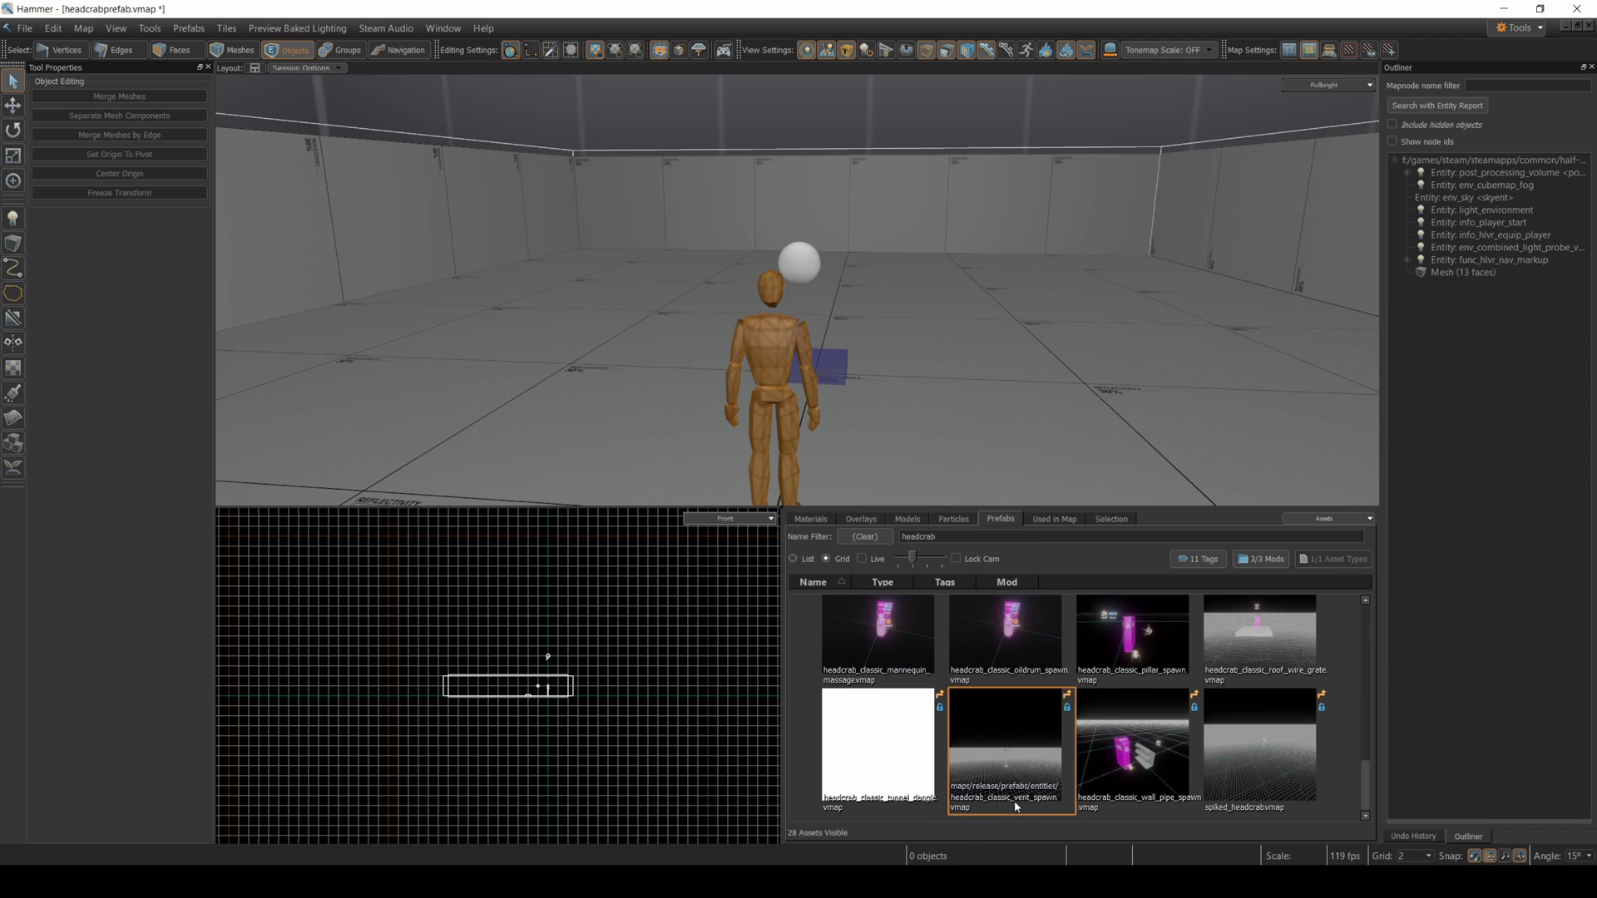
drag(1013, 771, 854, 285)
right_drag(1156, 396, 797, 290)
key(w)
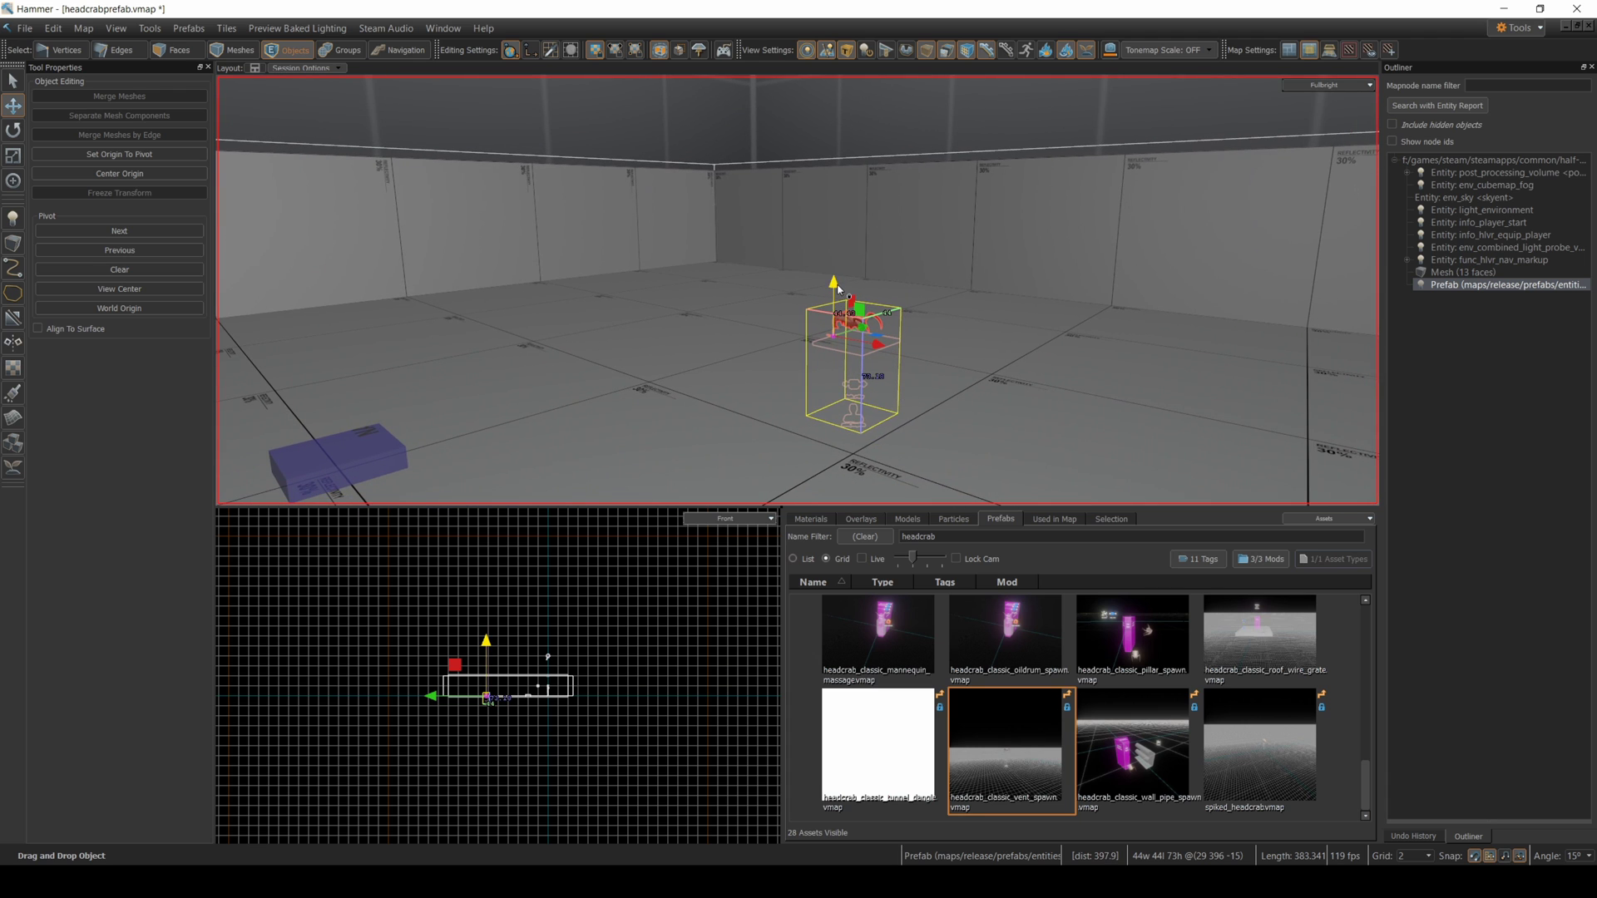
Raise the headcrab vent prefab vertically to a height of about 109 units and clear the selection.
right_drag(847, 223, 797, 291)
right_drag(805, 192, 797, 291)
key(Escape)
right_drag(1061, 345, 797, 290)
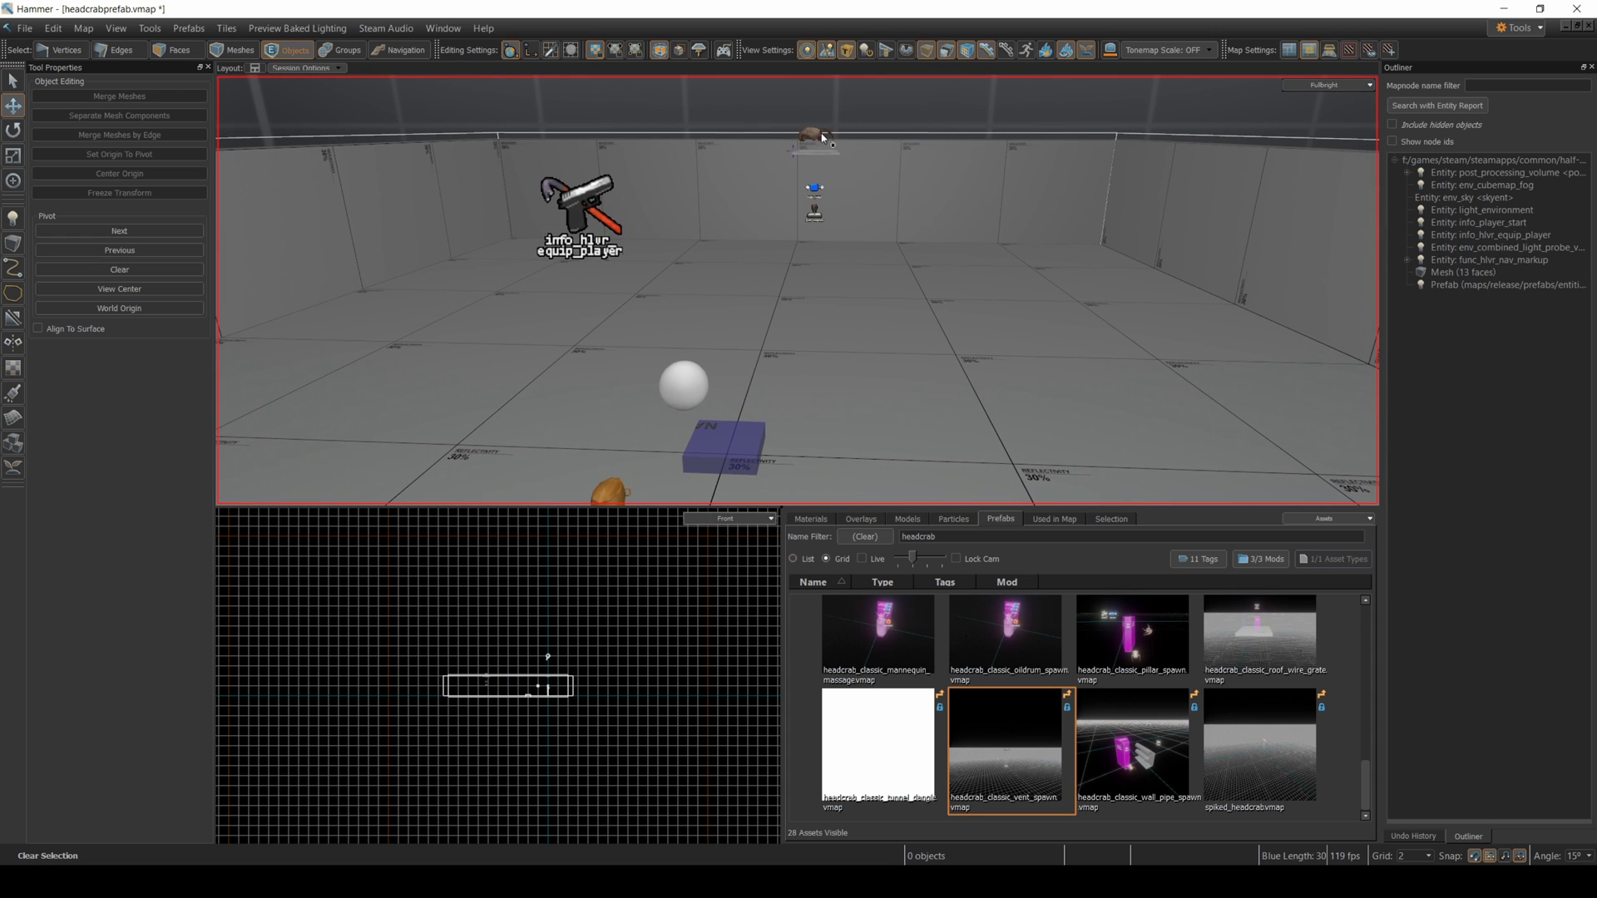
Examine the raised headcrab vent prefab, opening it for editing and returning to the main map.
right_drag(899, 247, 661, 303)
click(662, 303)
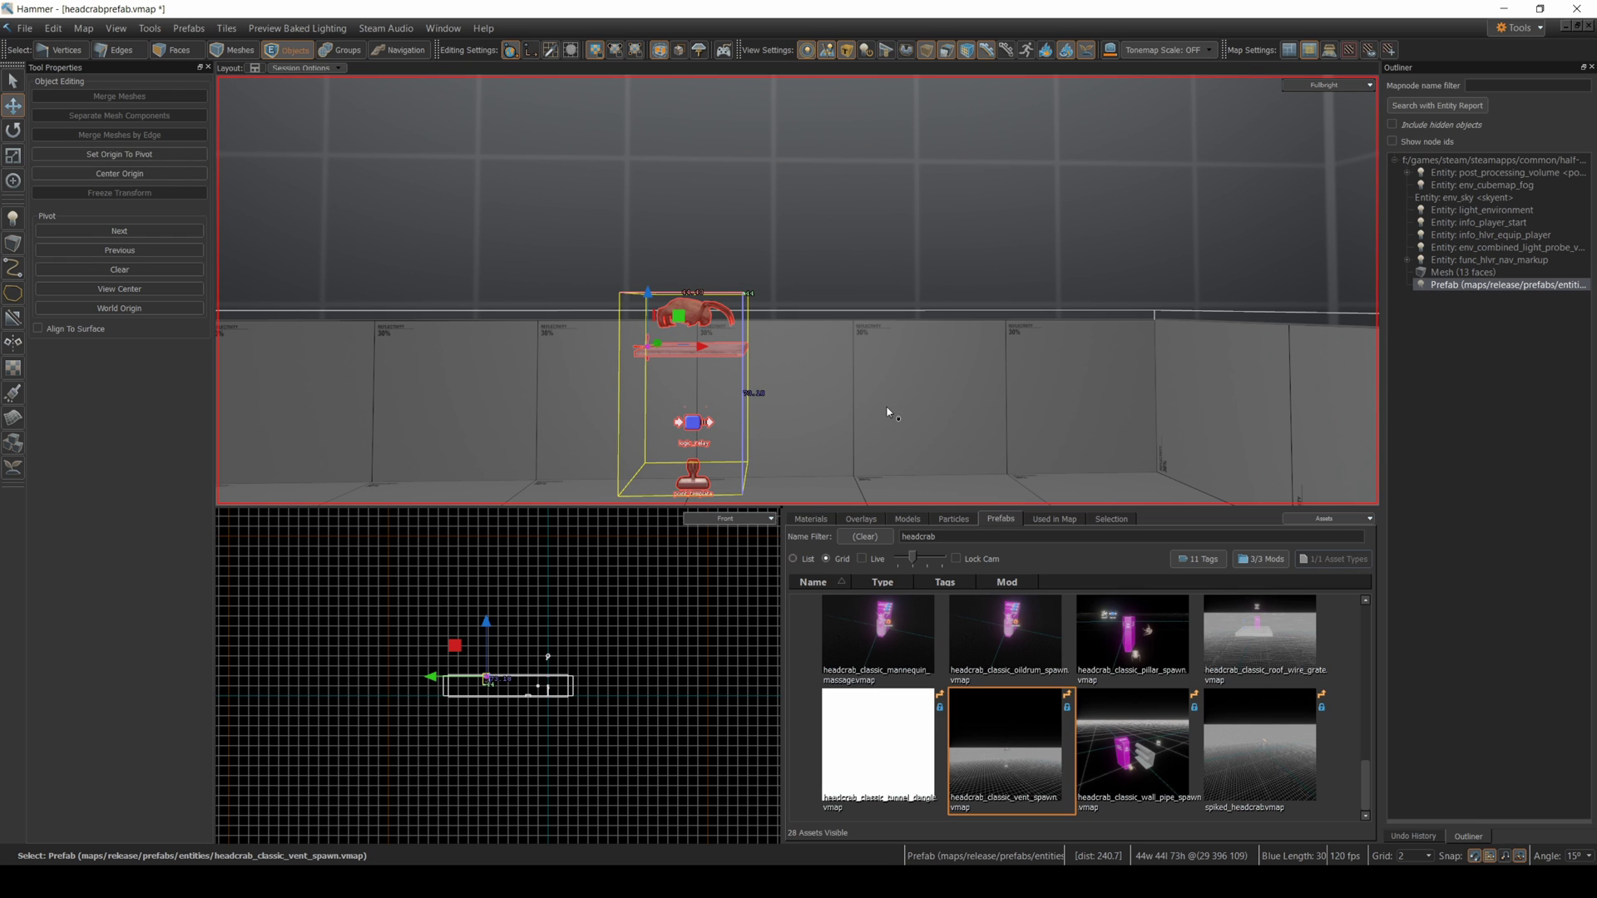
right_drag(905, 401, 687, 246)
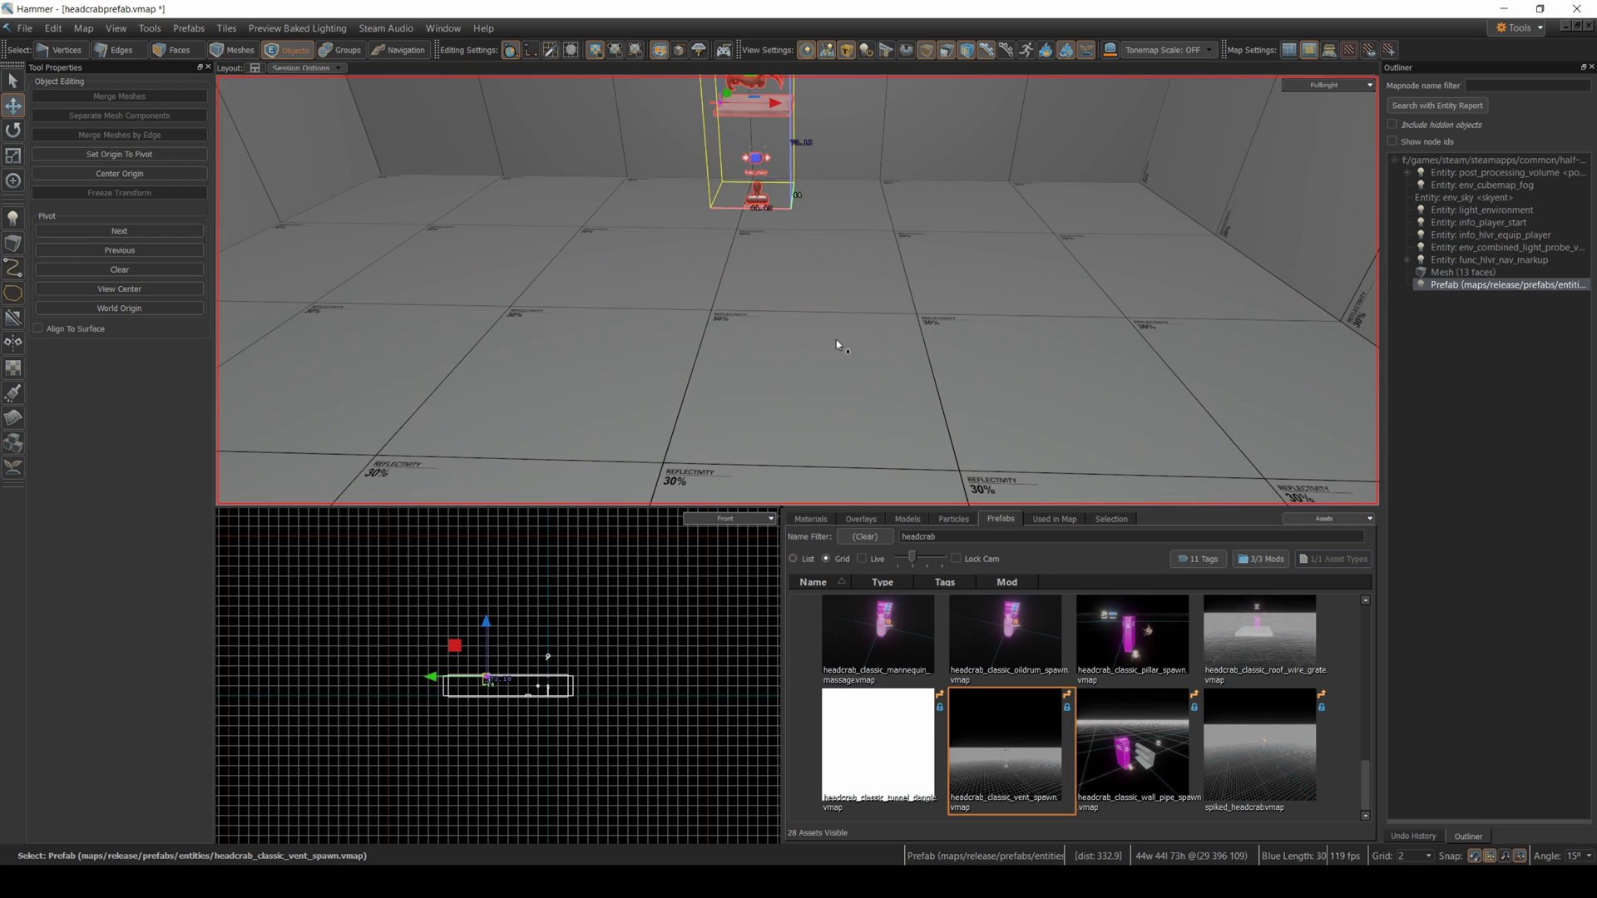
right_drag(574, 313, 788, 366)
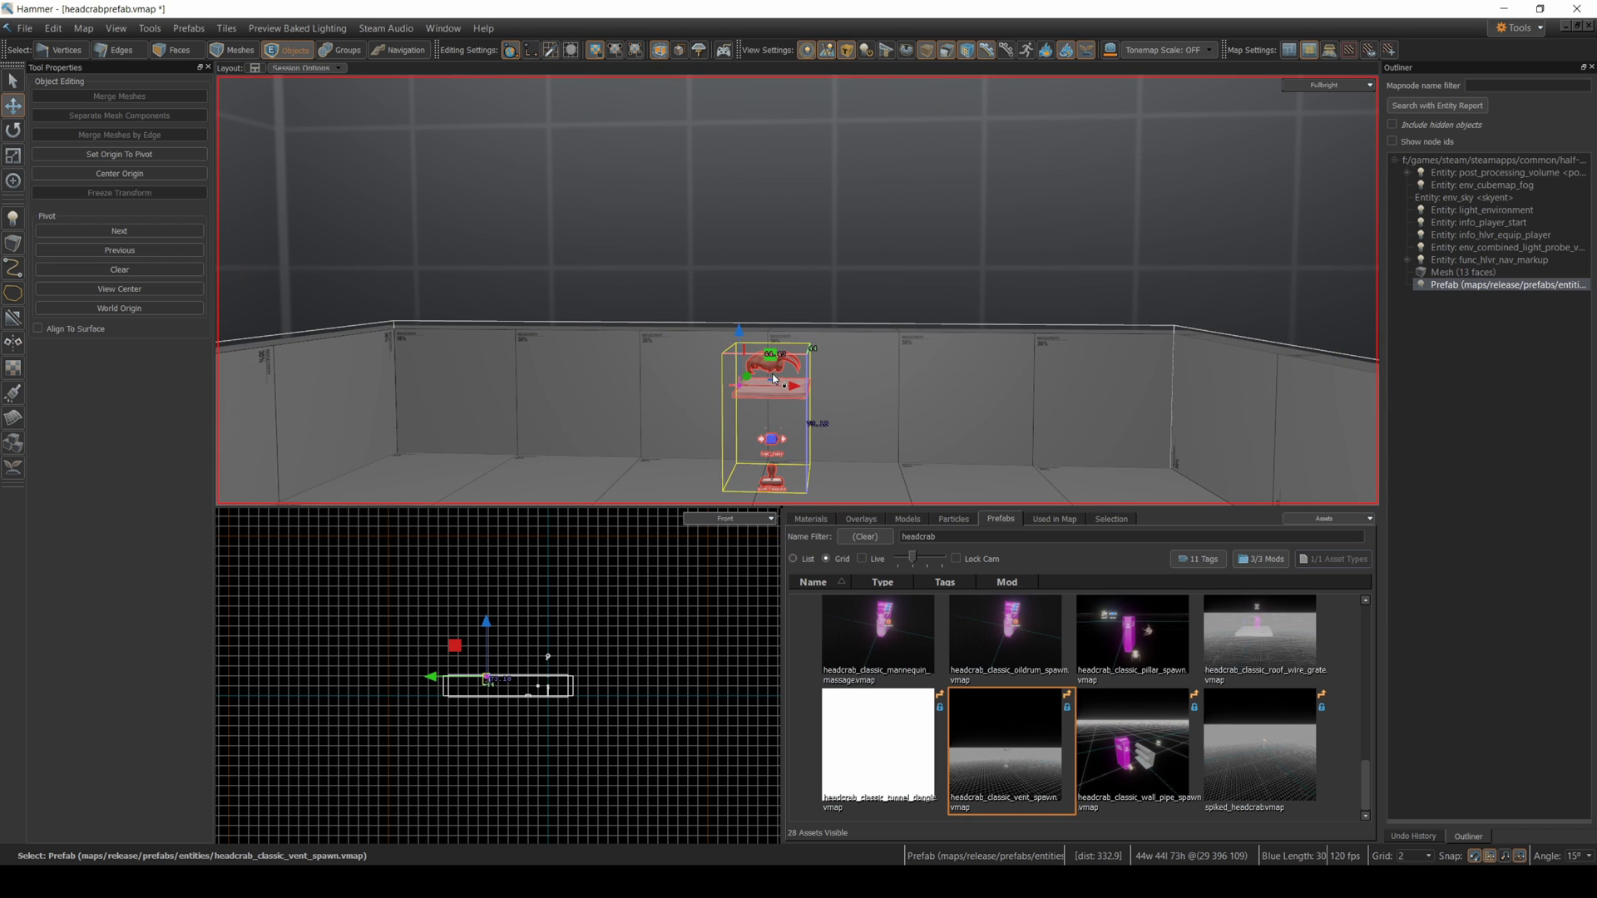
double_click(770, 366)
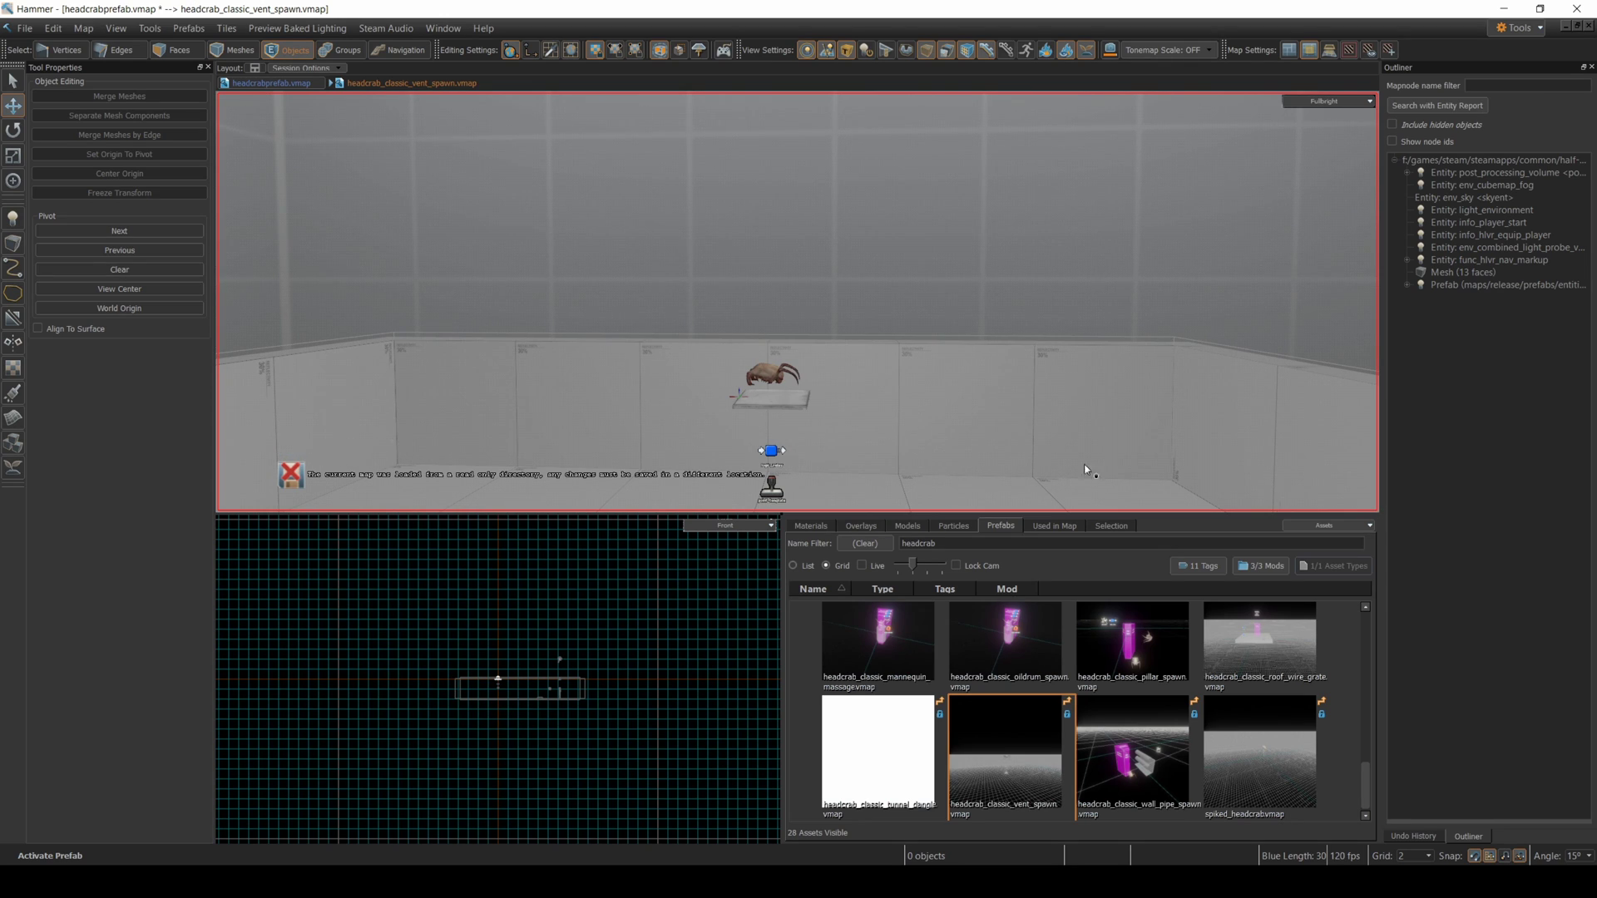
key(Escape)
Set the headcrab vent prefab's target name to HeadcrabVent_pr in its object properties.
right_drag(974, 457, 828, 416)
right_click(828, 416)
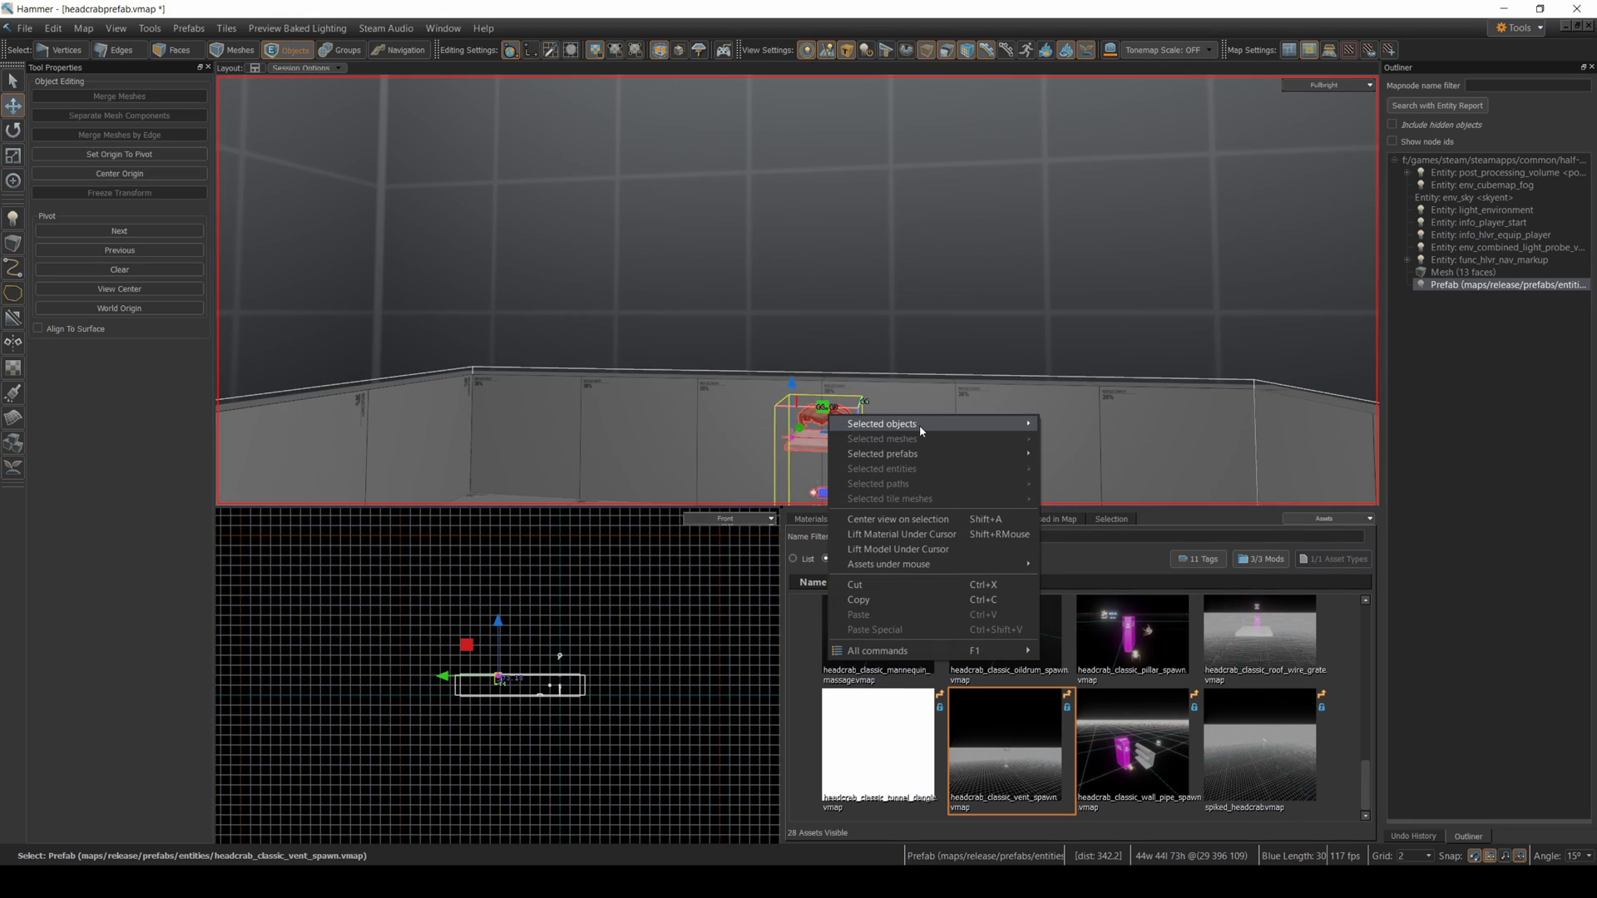
mouse_move(920, 426)
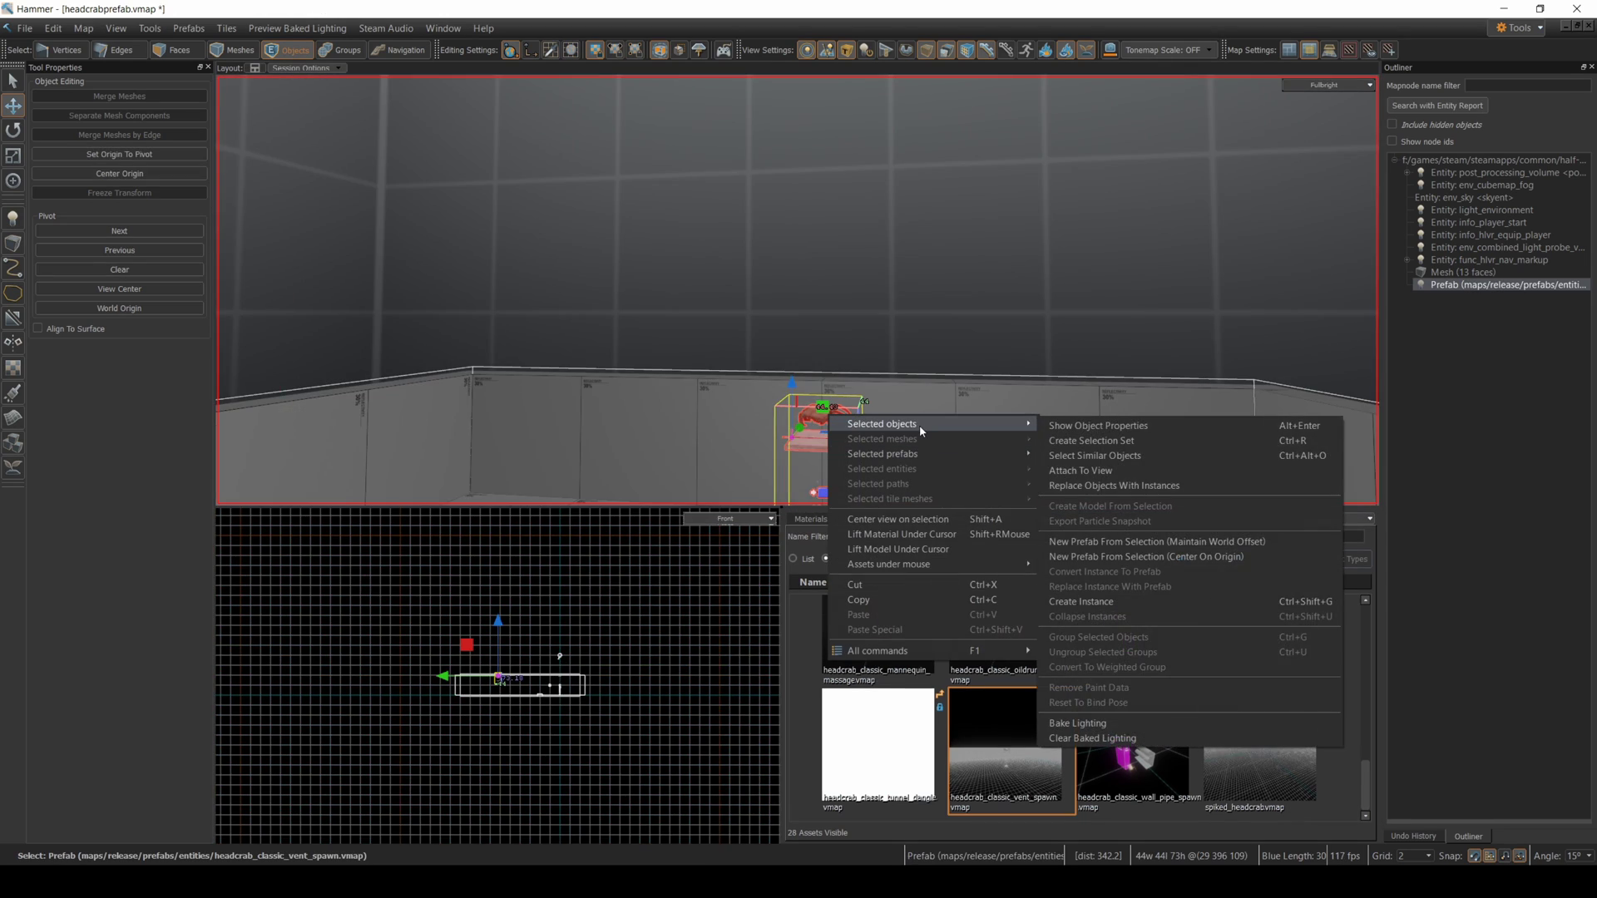
click(1079, 427)
drag(317, 251, 799, 287)
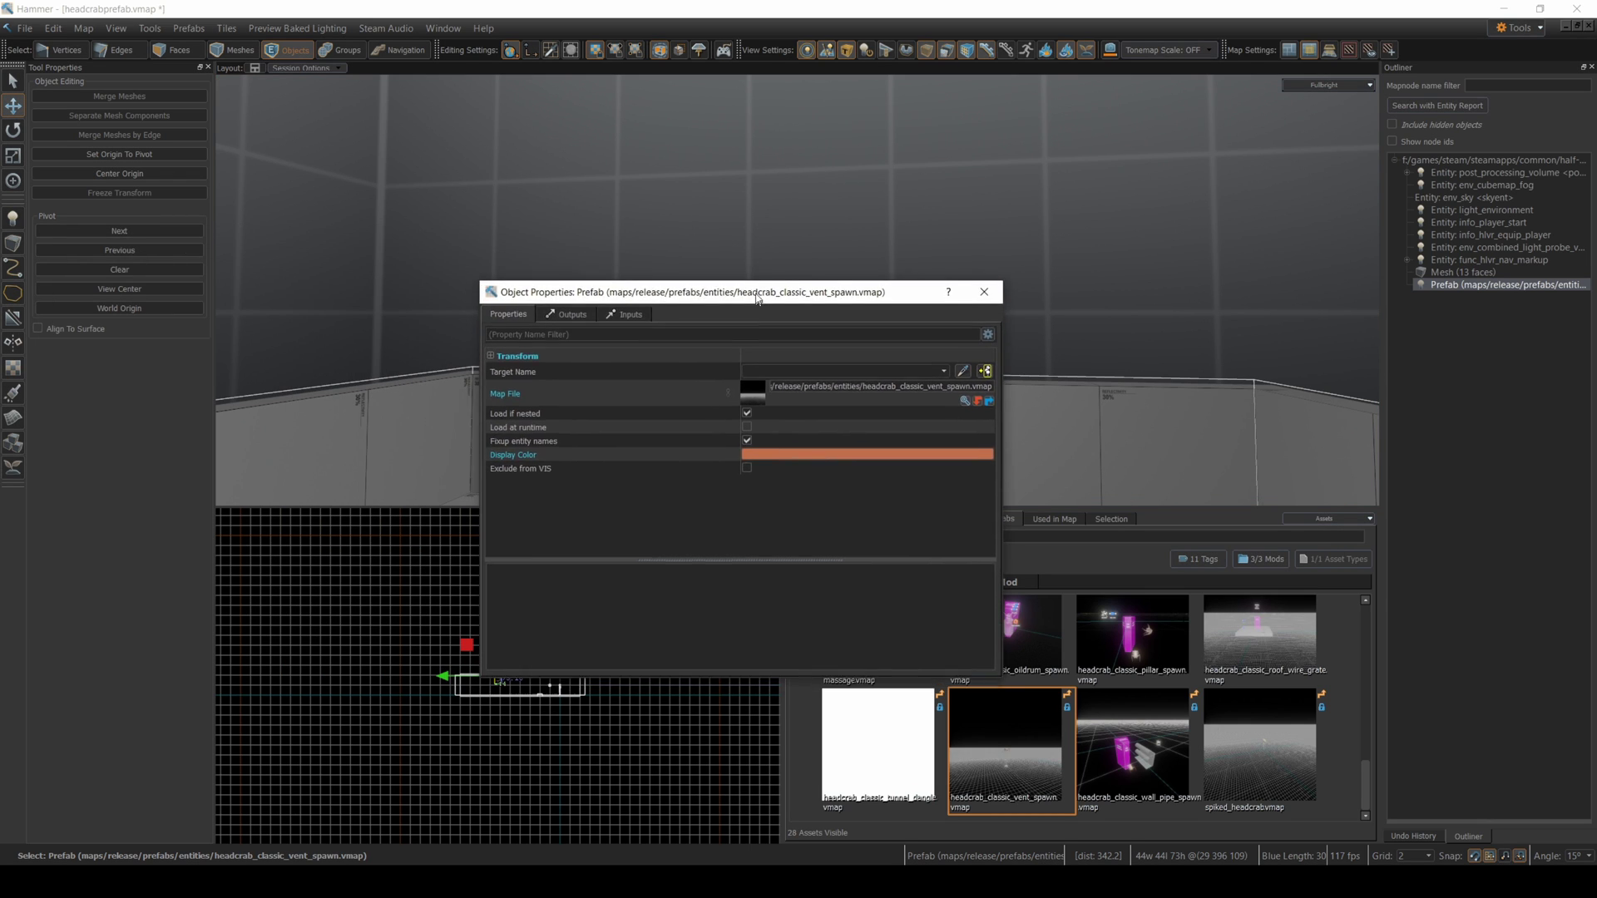
click(819, 352)
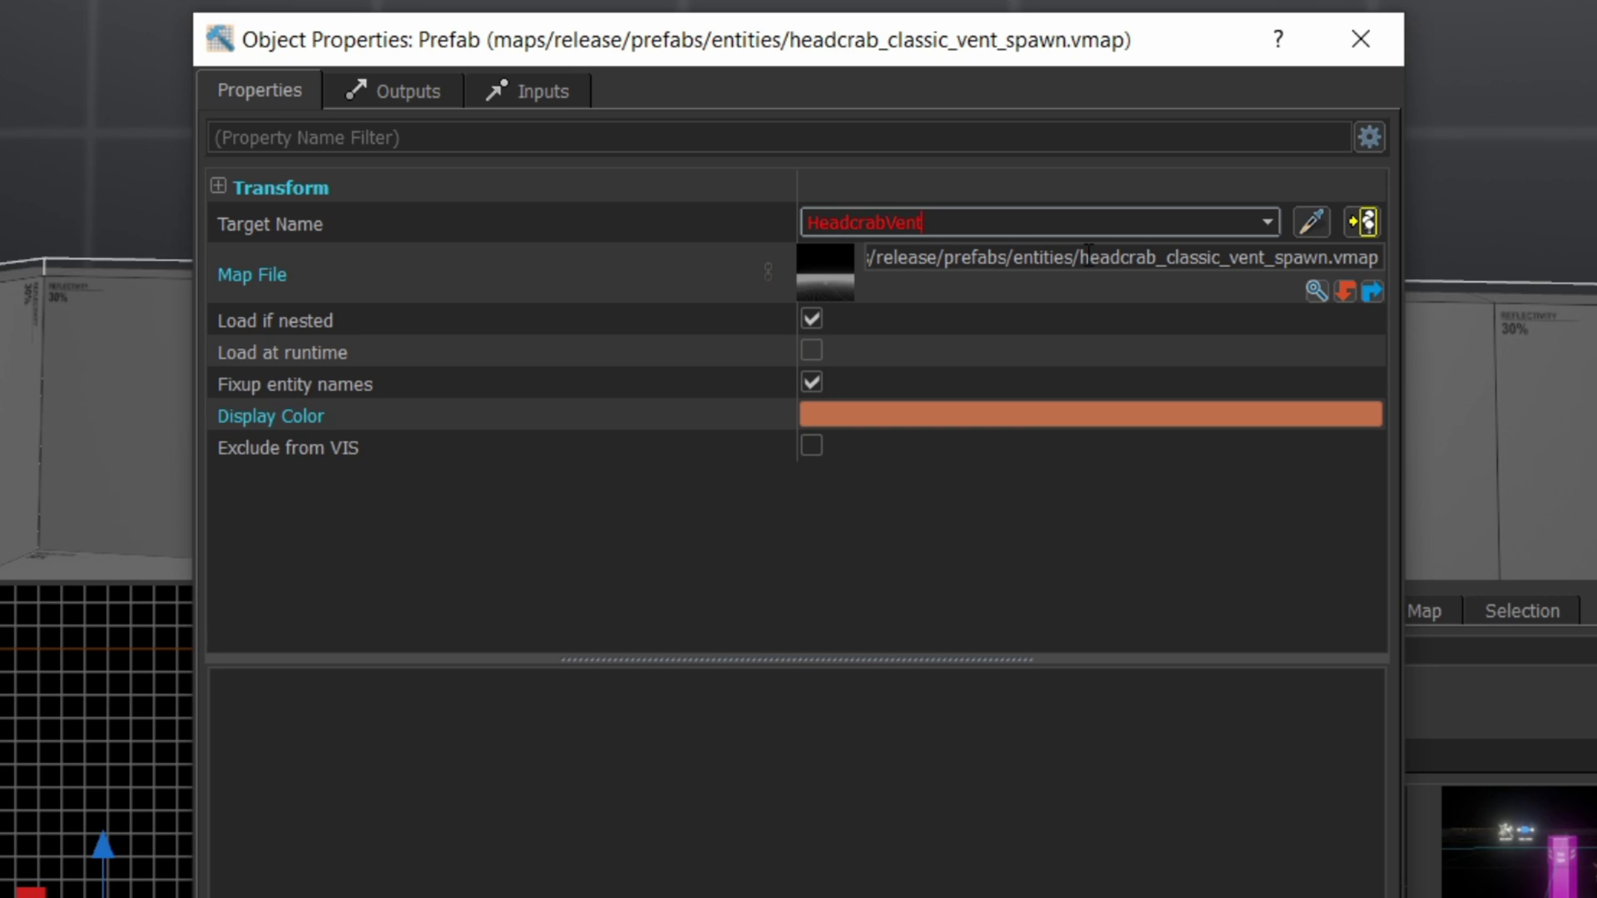
text(HeadcrabVent_)
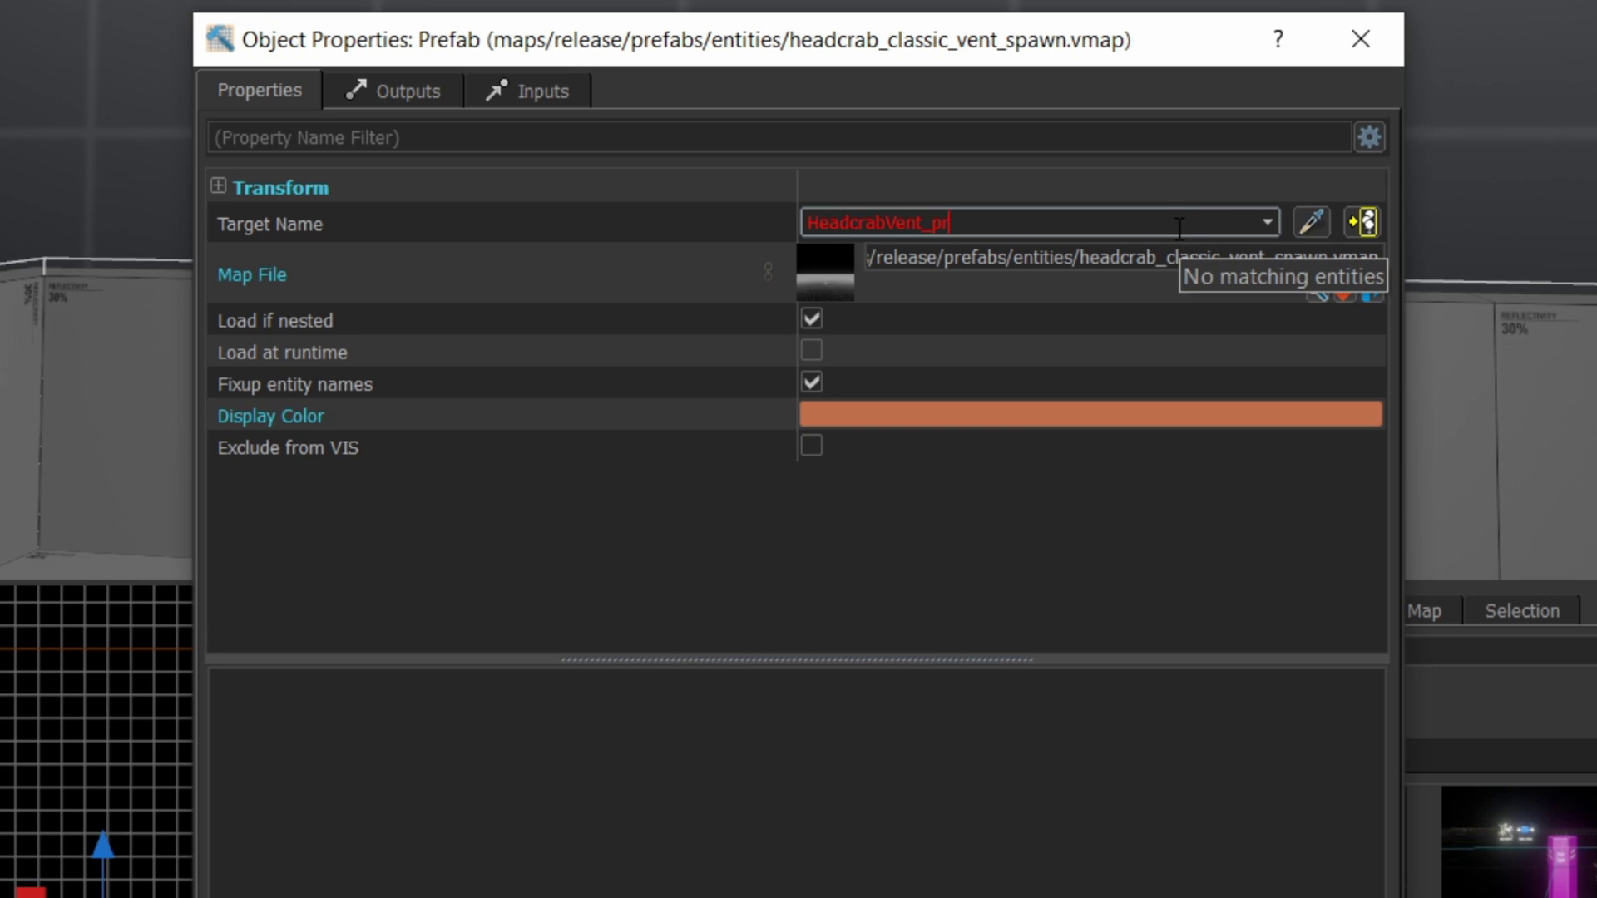
text(pr)
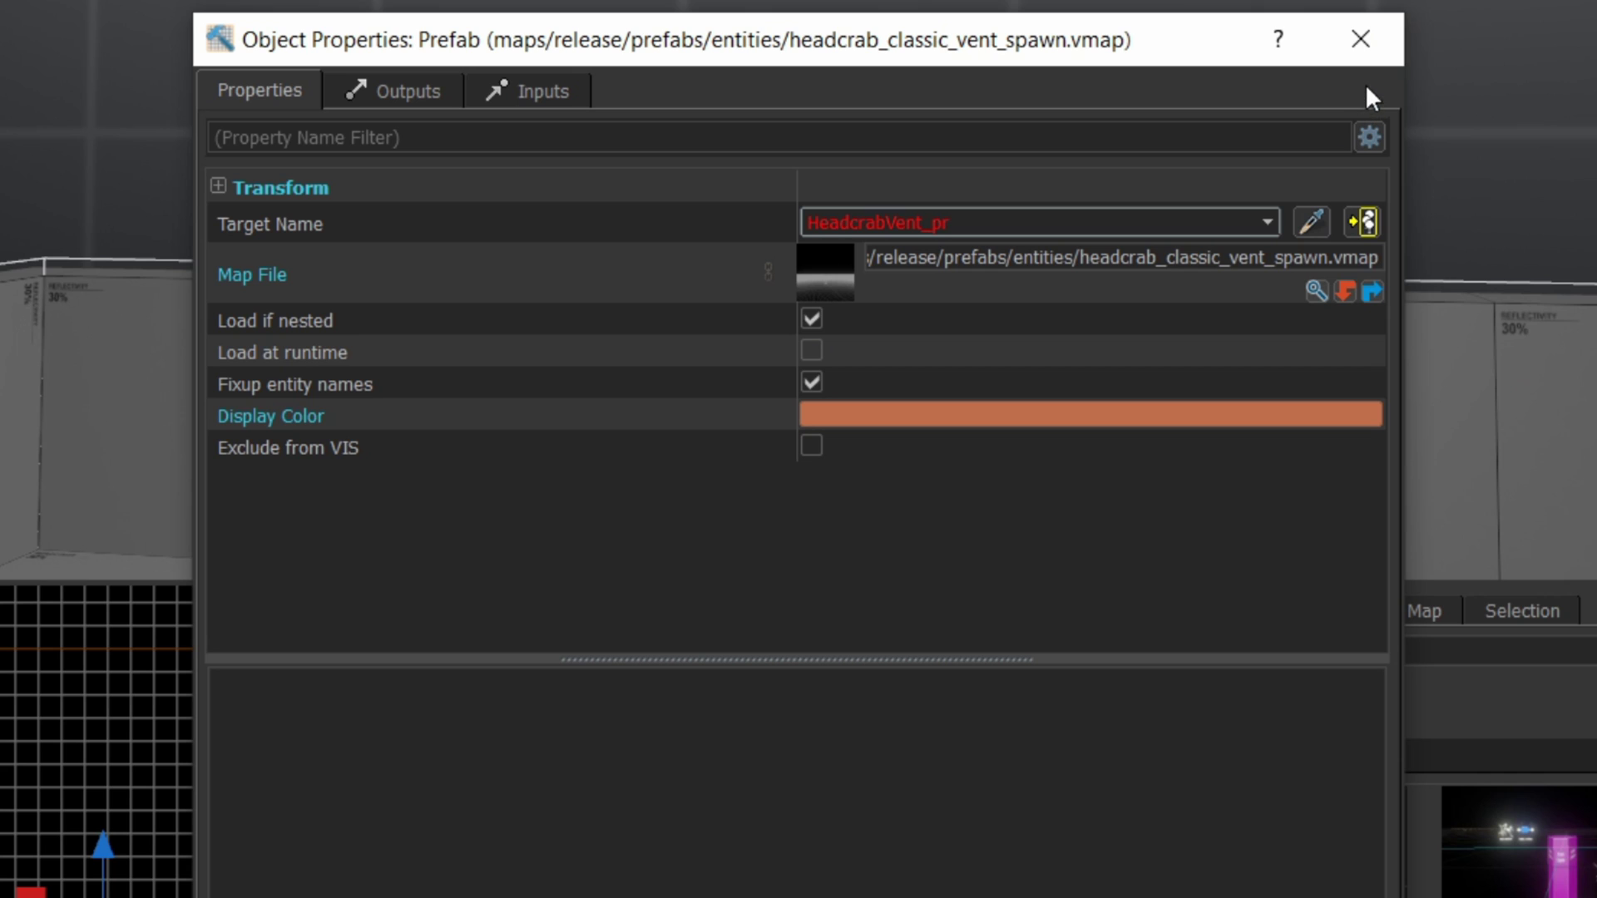
click(1364, 38)
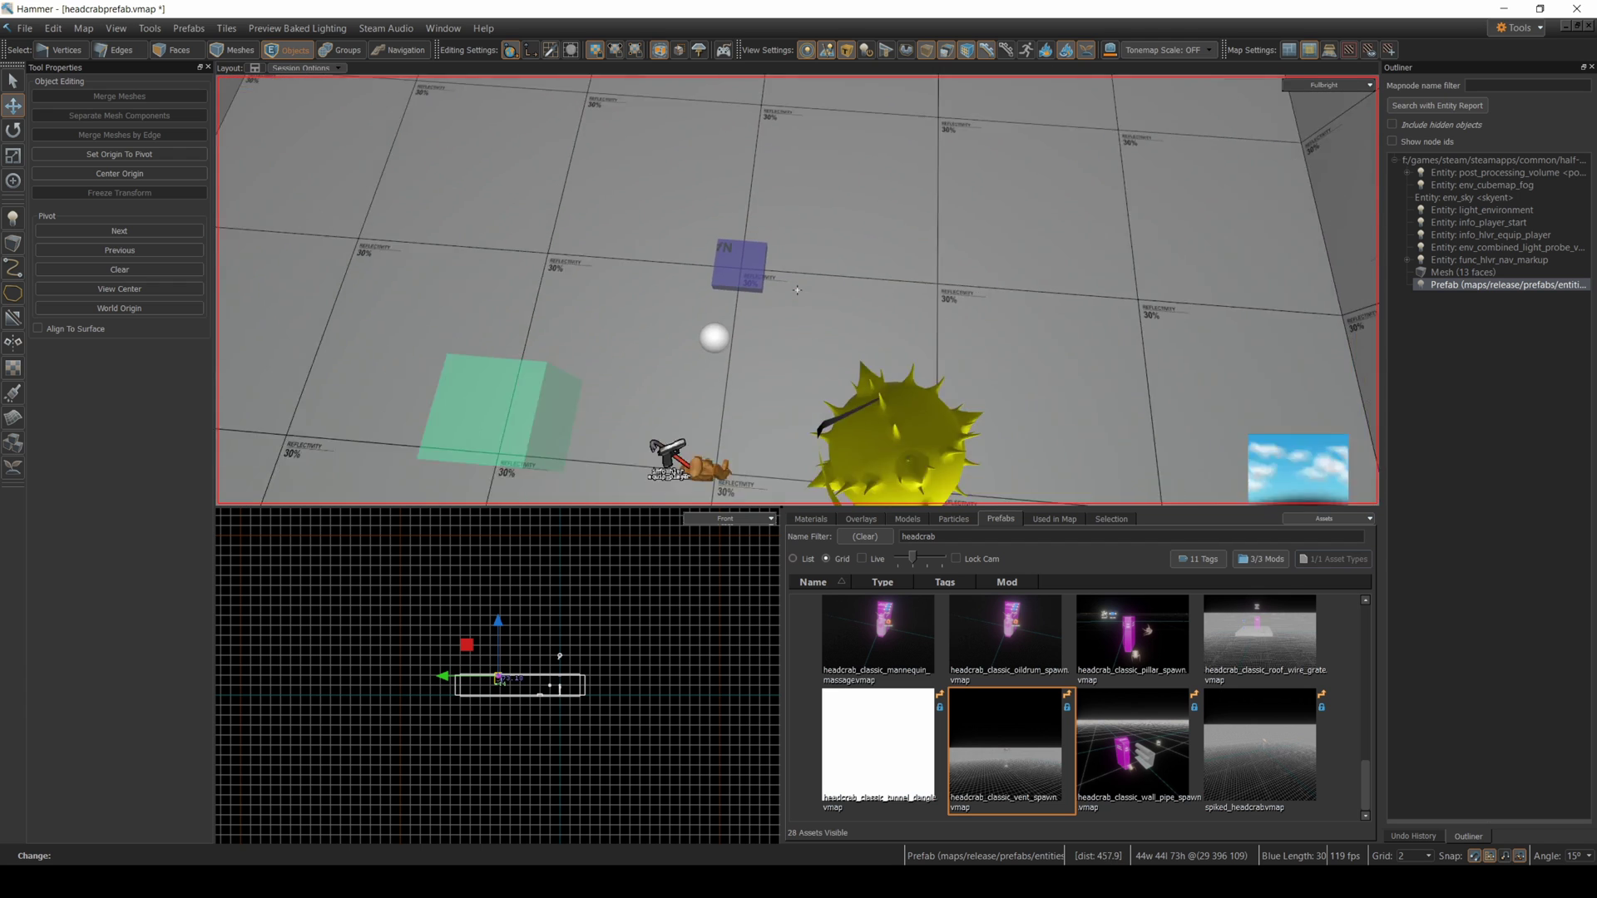
Create a block mesh about 324 wide, 30 long and 146 high across the floor in front of the player start.
key(w)
right_drag(796, 290, 882, 234)
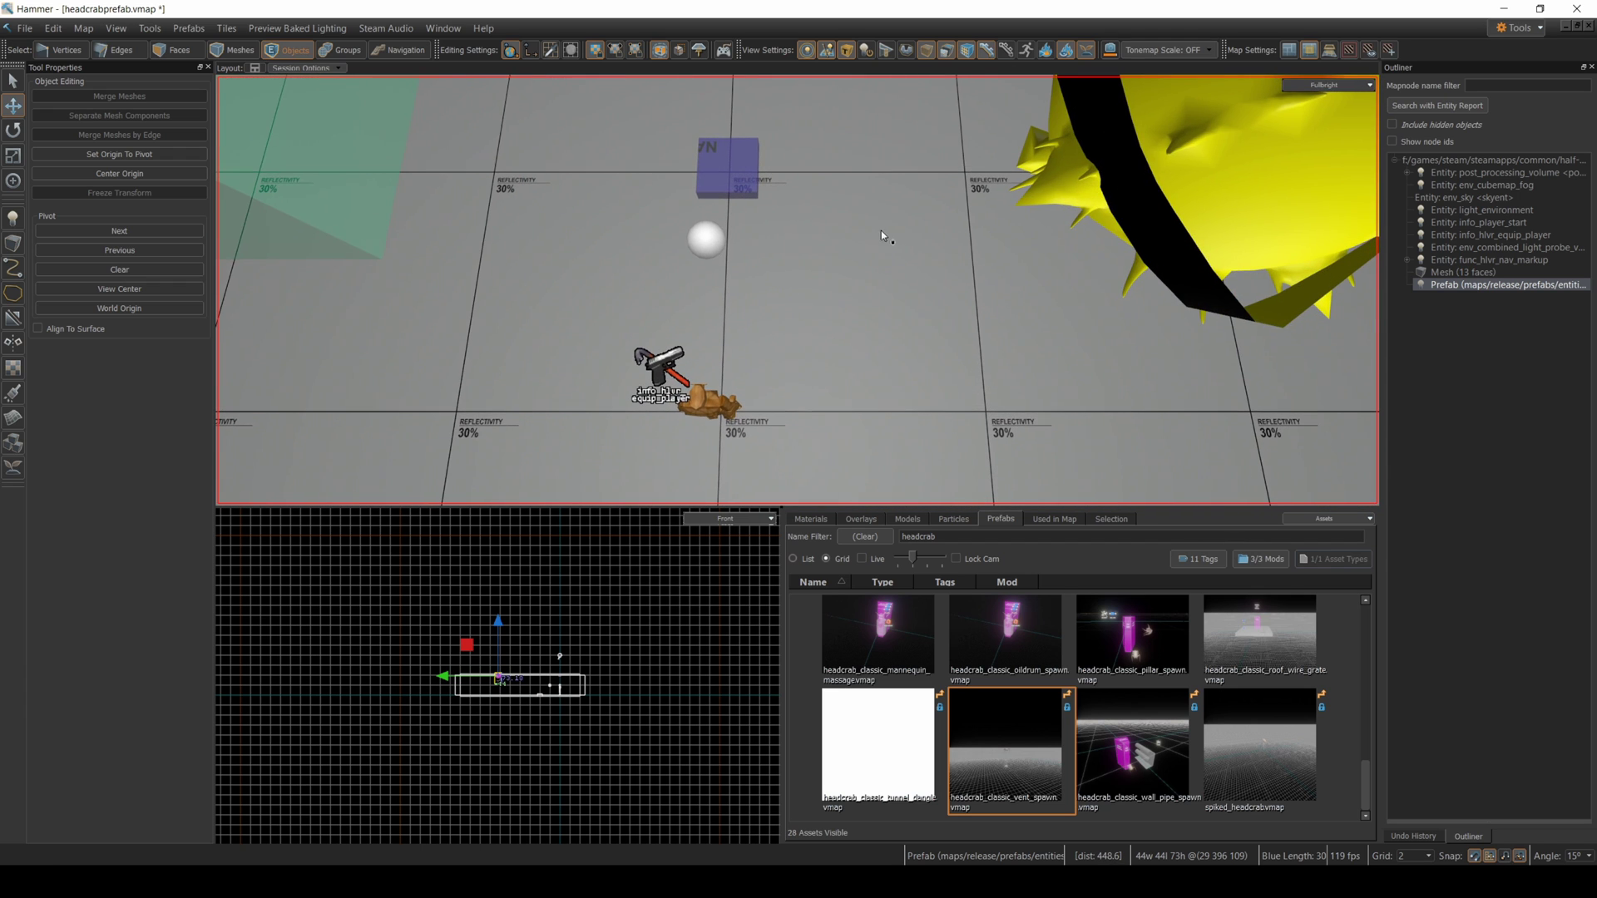
click(13, 243)
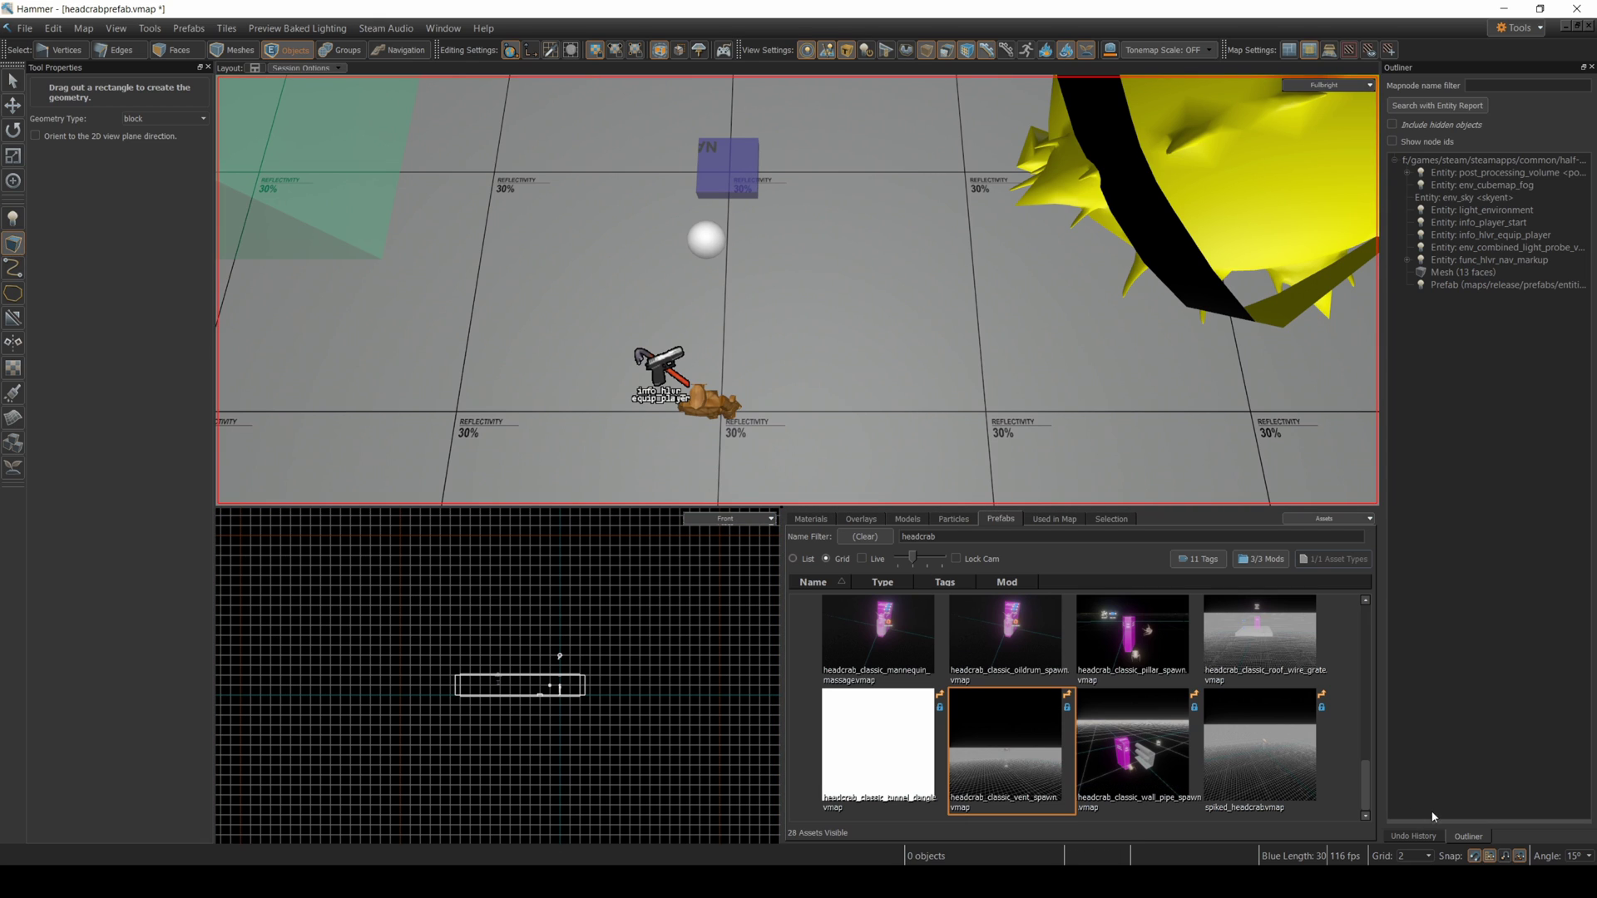
drag(414, 308, 1060, 368)
drag(730, 334, 664, 218)
key(Return)
Tie the new block mesh to a trigger_multiple entity through its object properties.
right_click(766, 222)
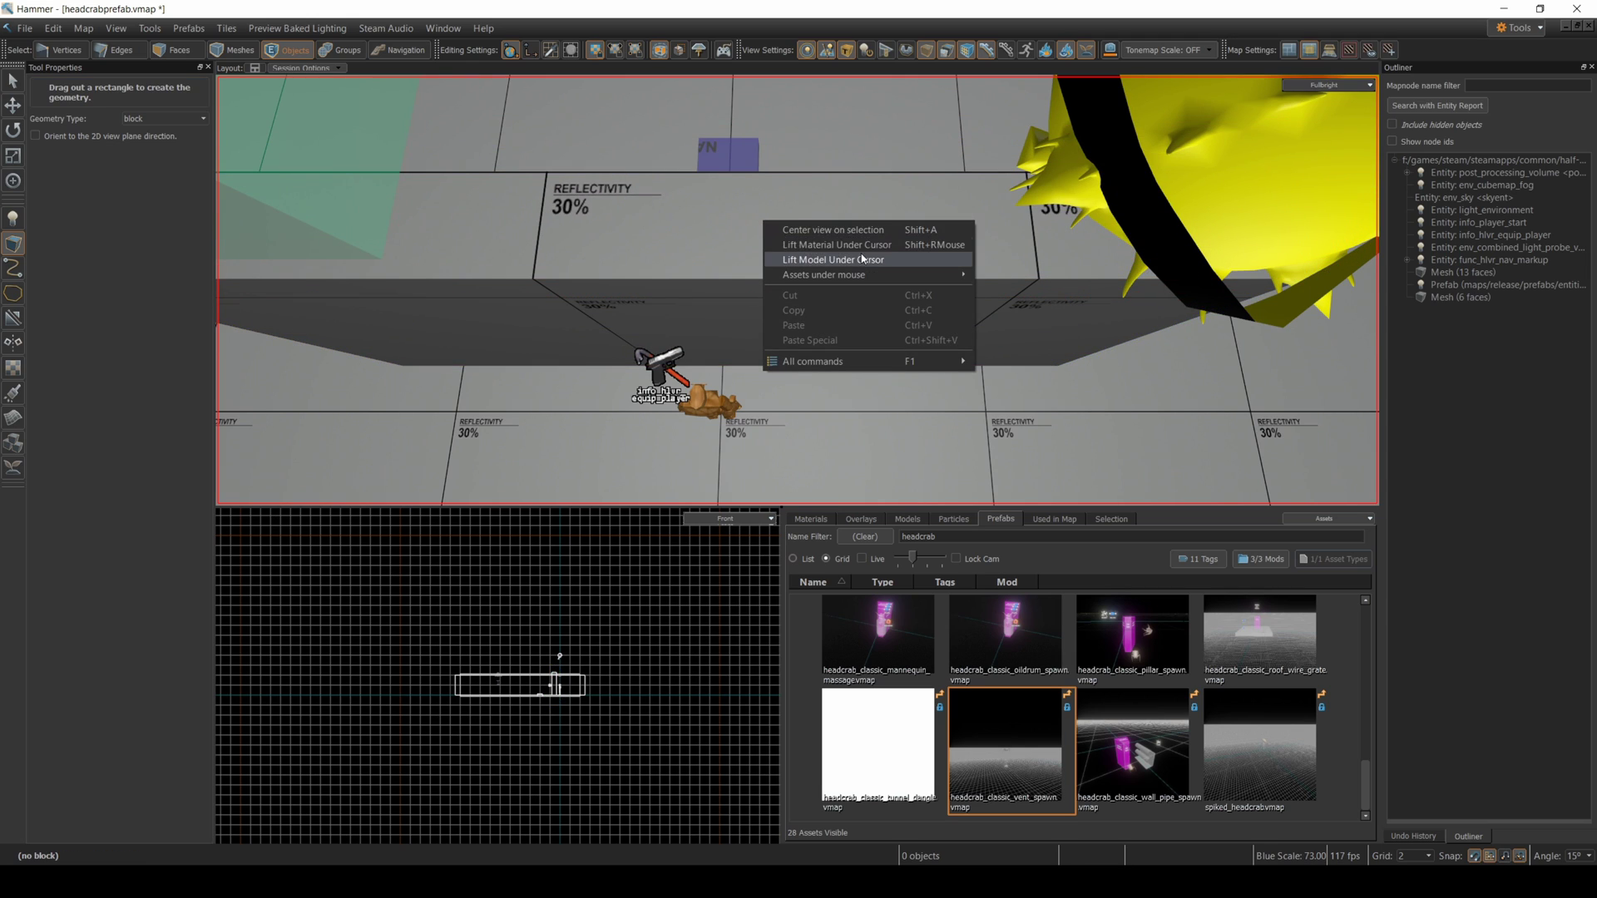
click(724, 269)
right_click(684, 284)
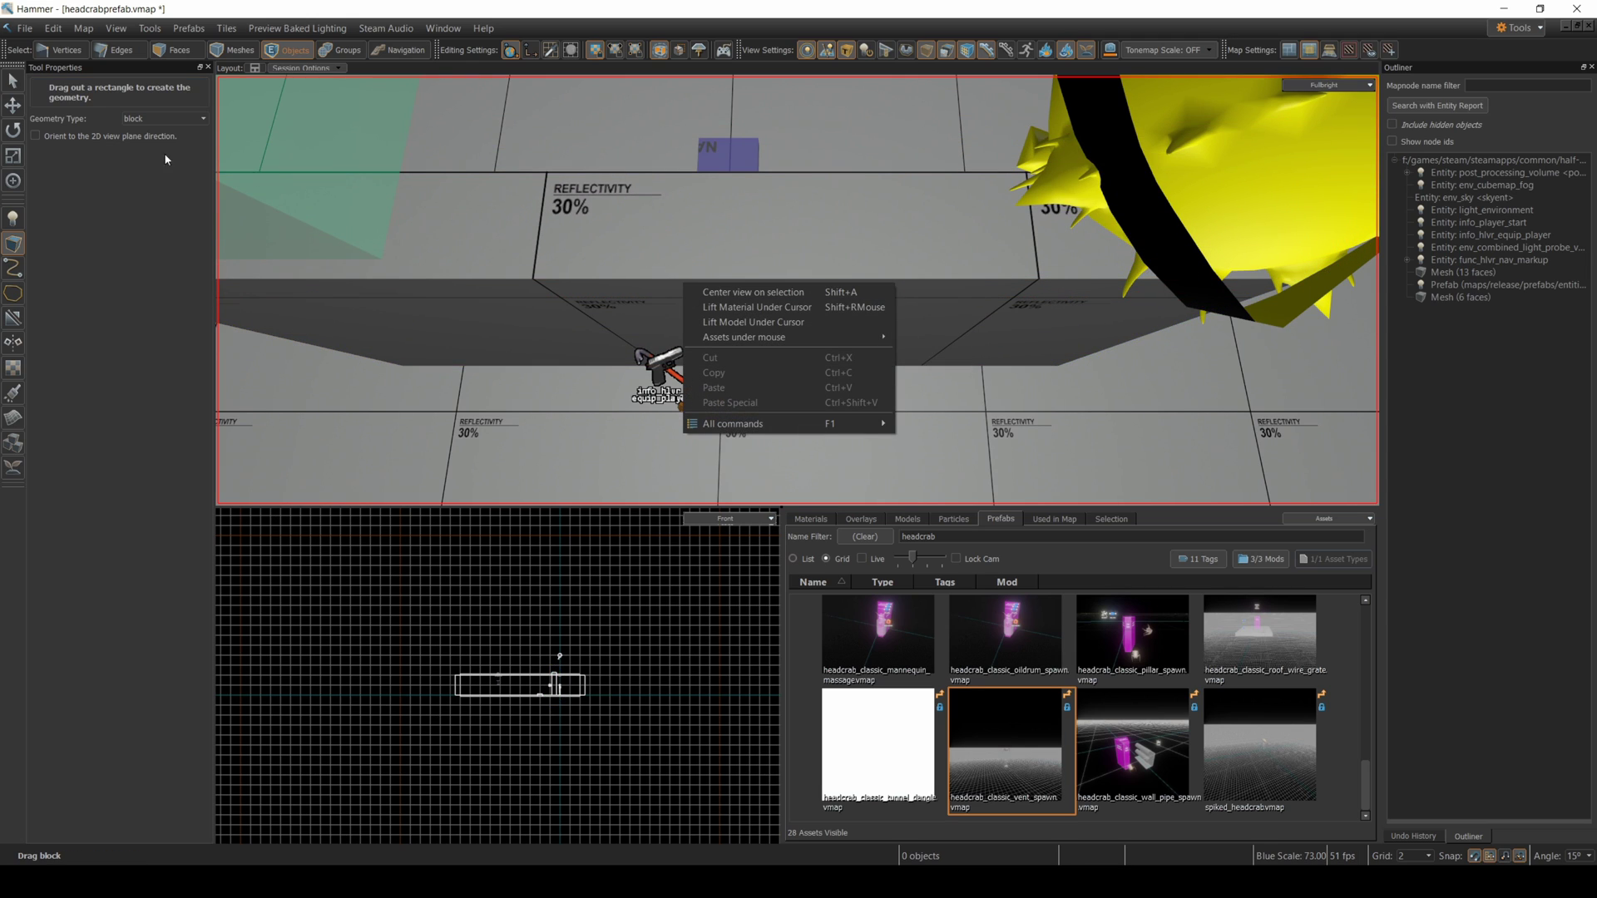
click(14, 81)
click(650, 246)
right_click(650, 247)
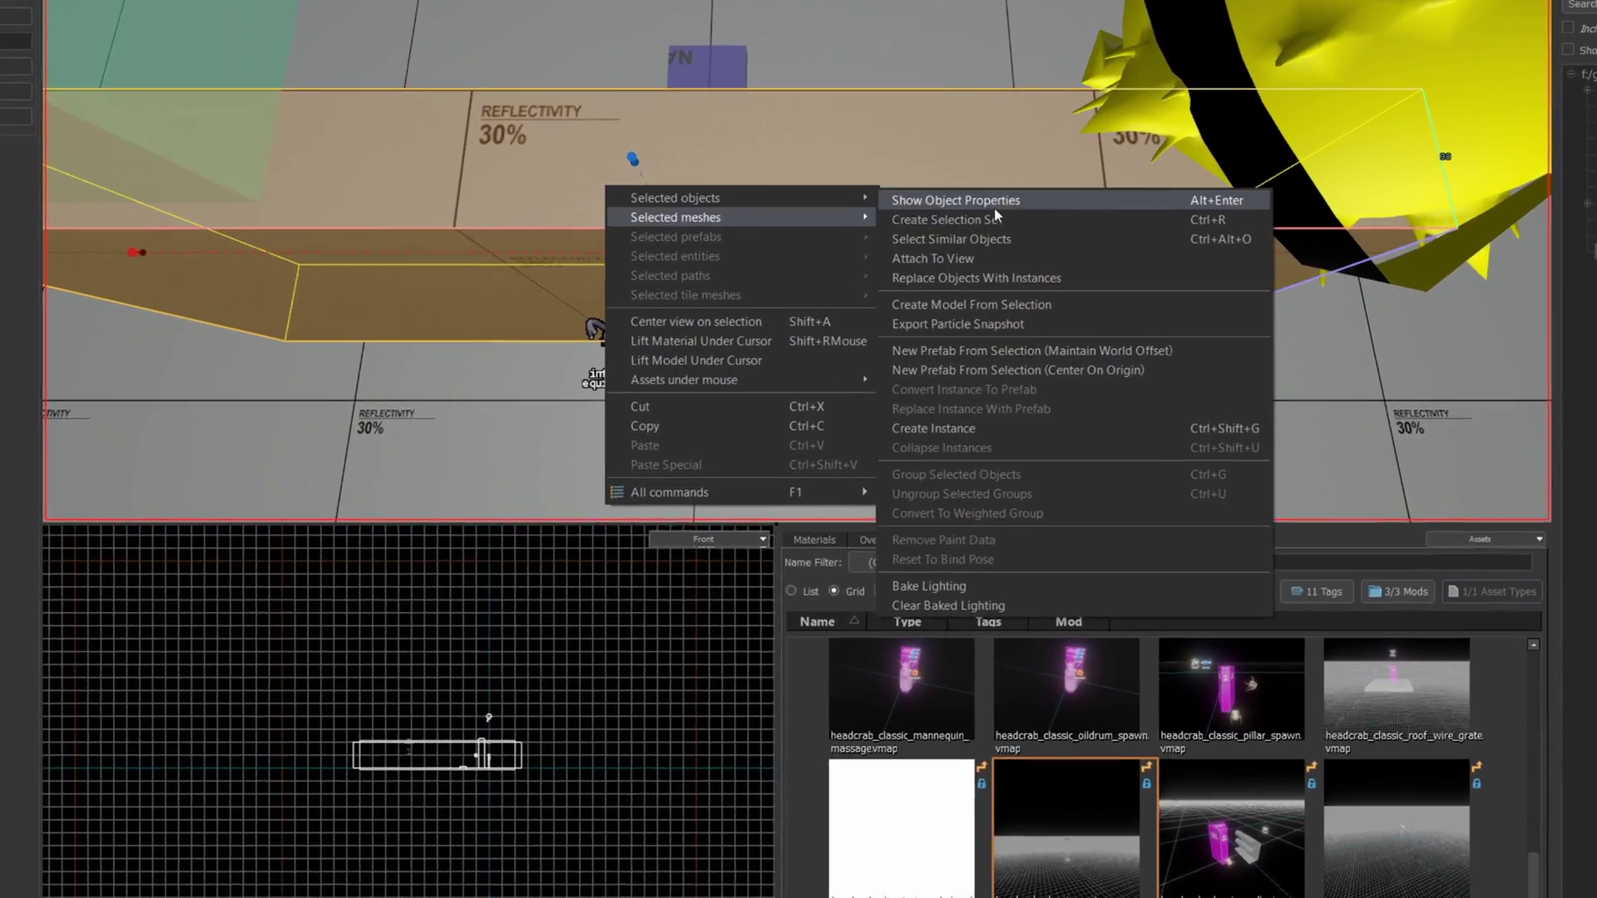
mouse_move(782, 270)
mouse_move(832, 167)
click(924, 166)
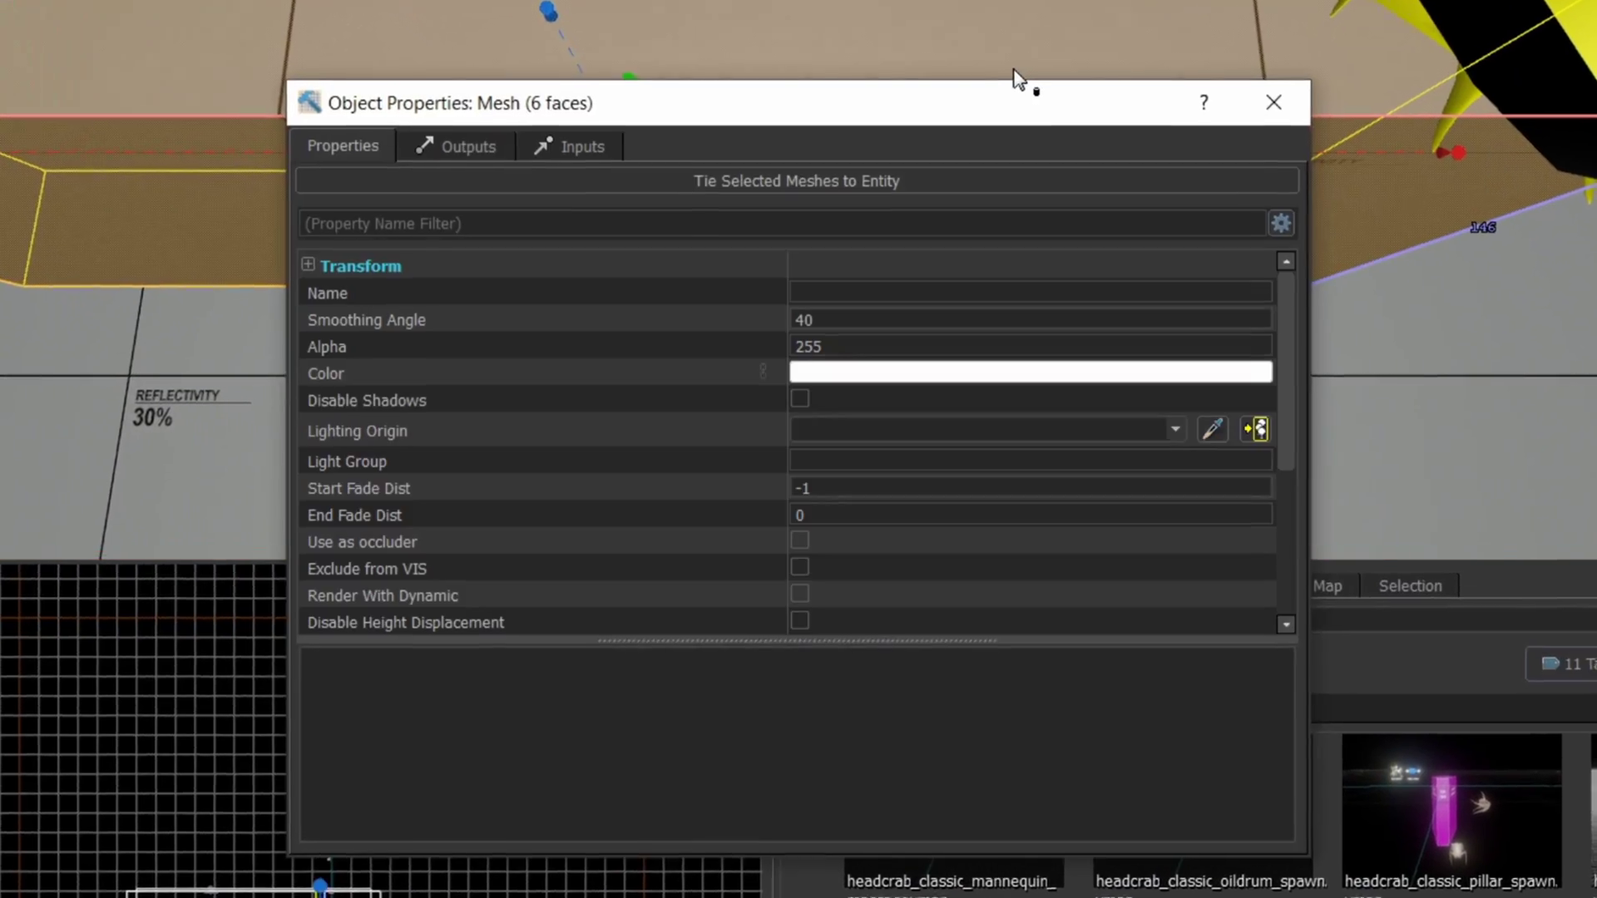
click(697, 175)
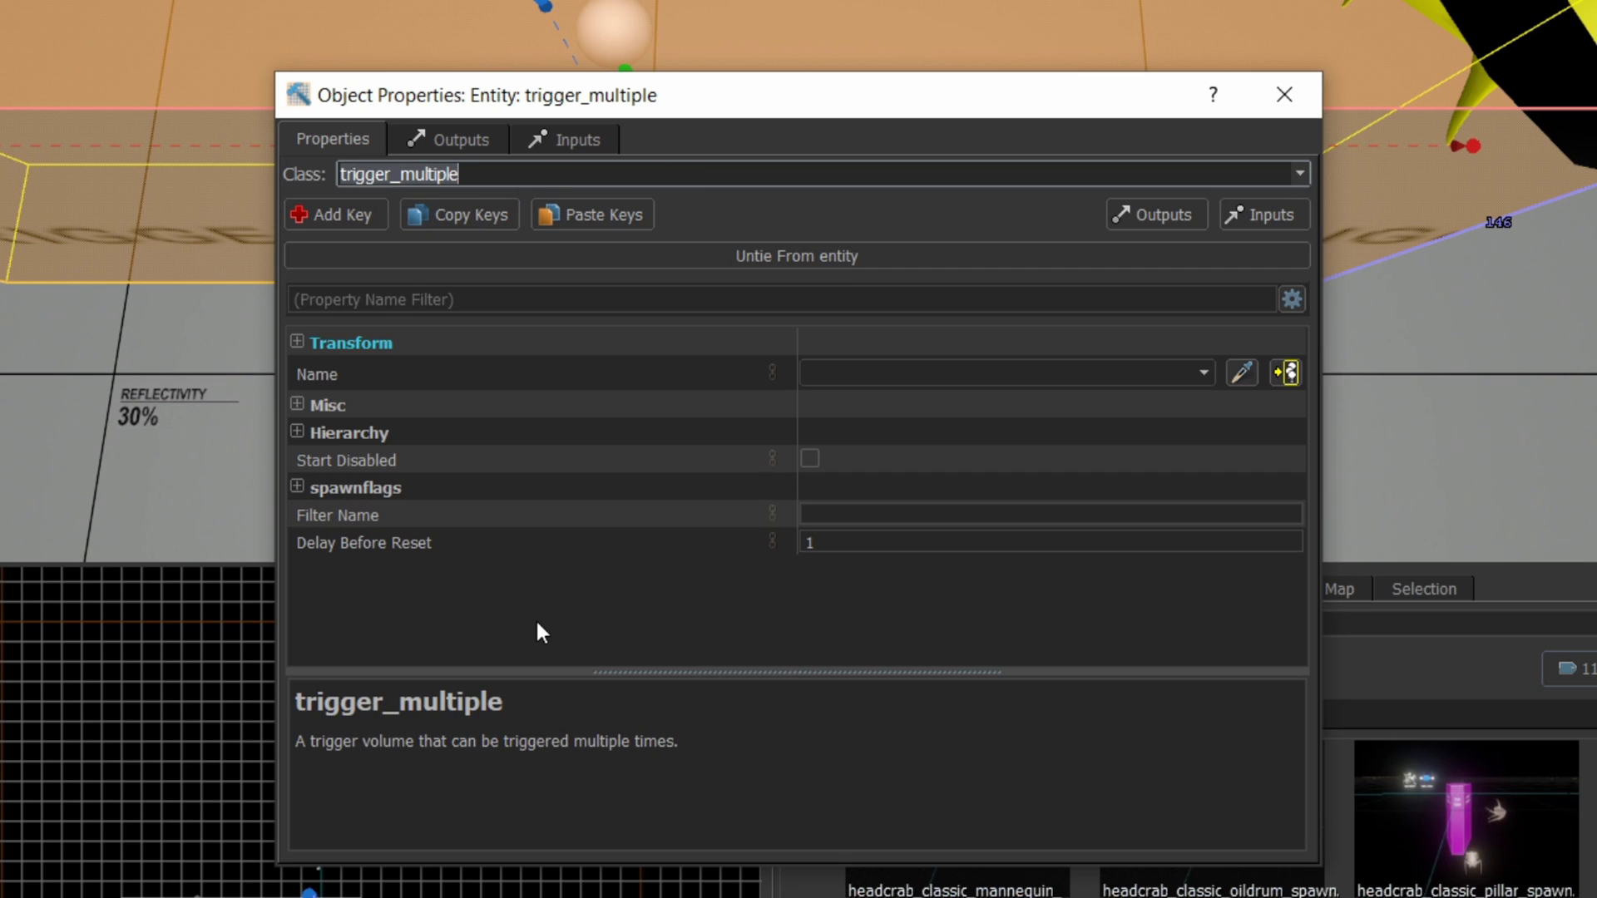
click(1006, 373)
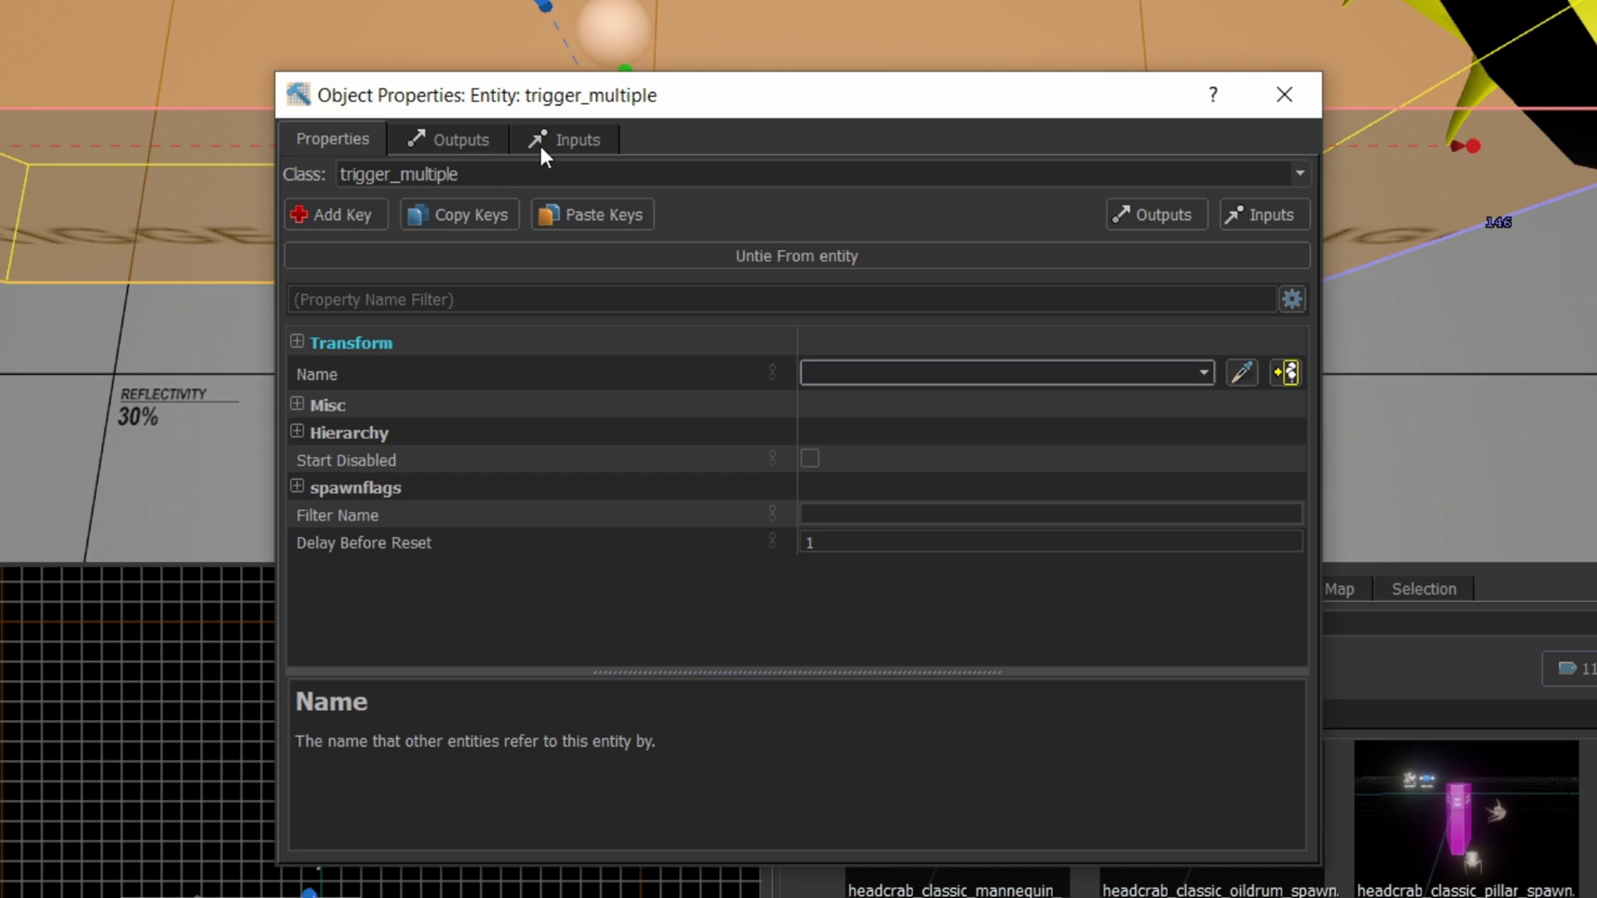
Add an output to the trigger_multiple entity that fires on OnTrigger.
click(454, 140)
click(456, 840)
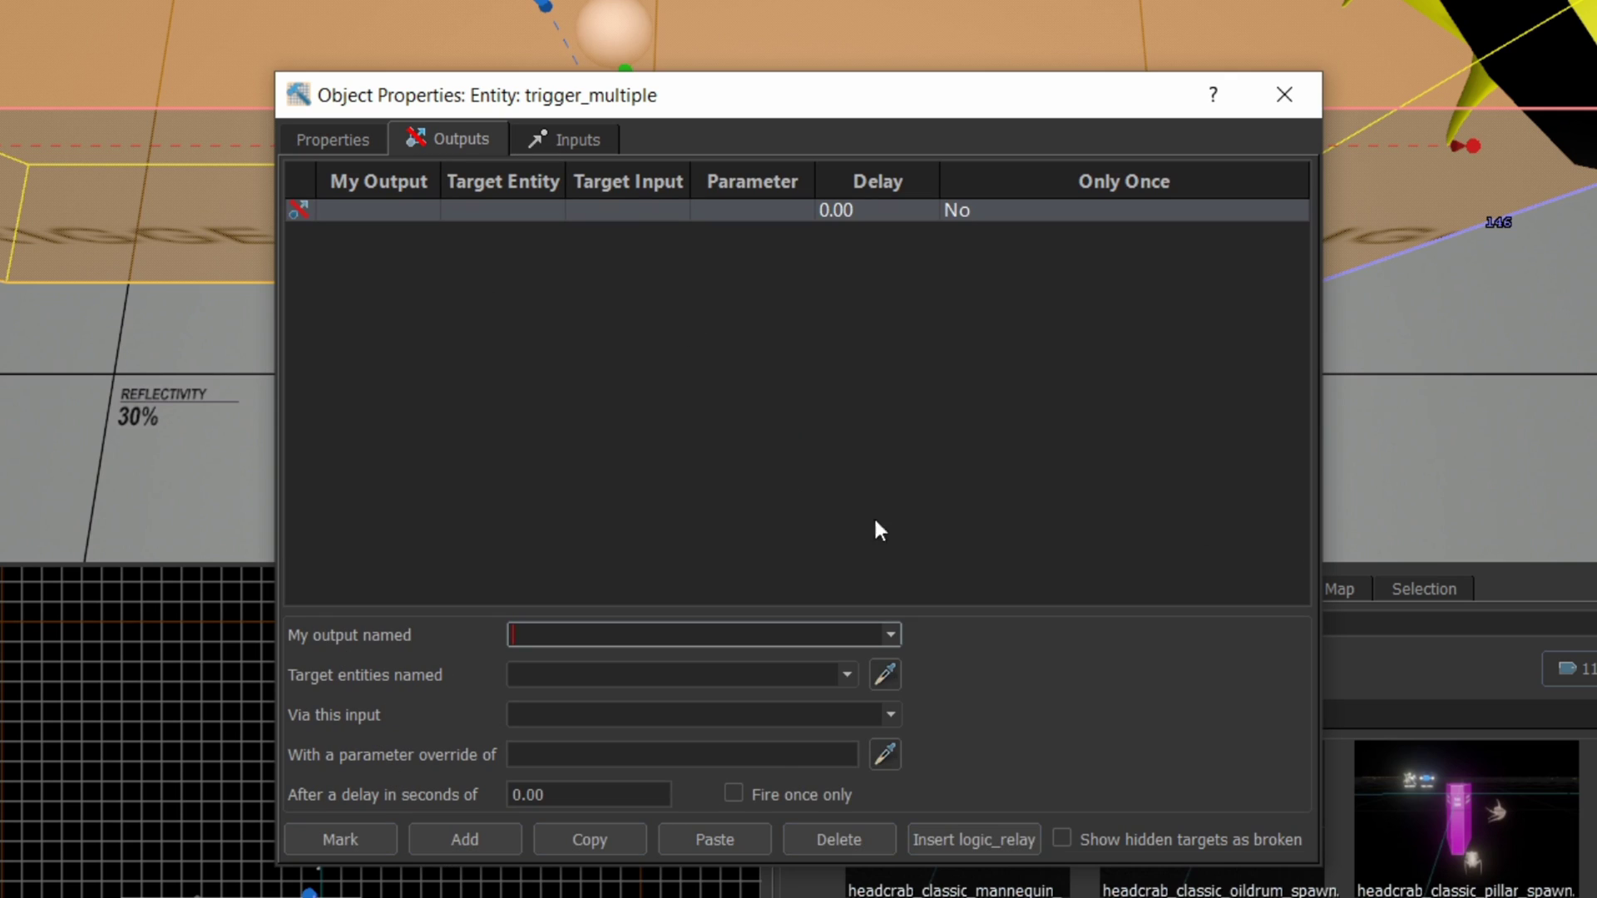
click(890, 633)
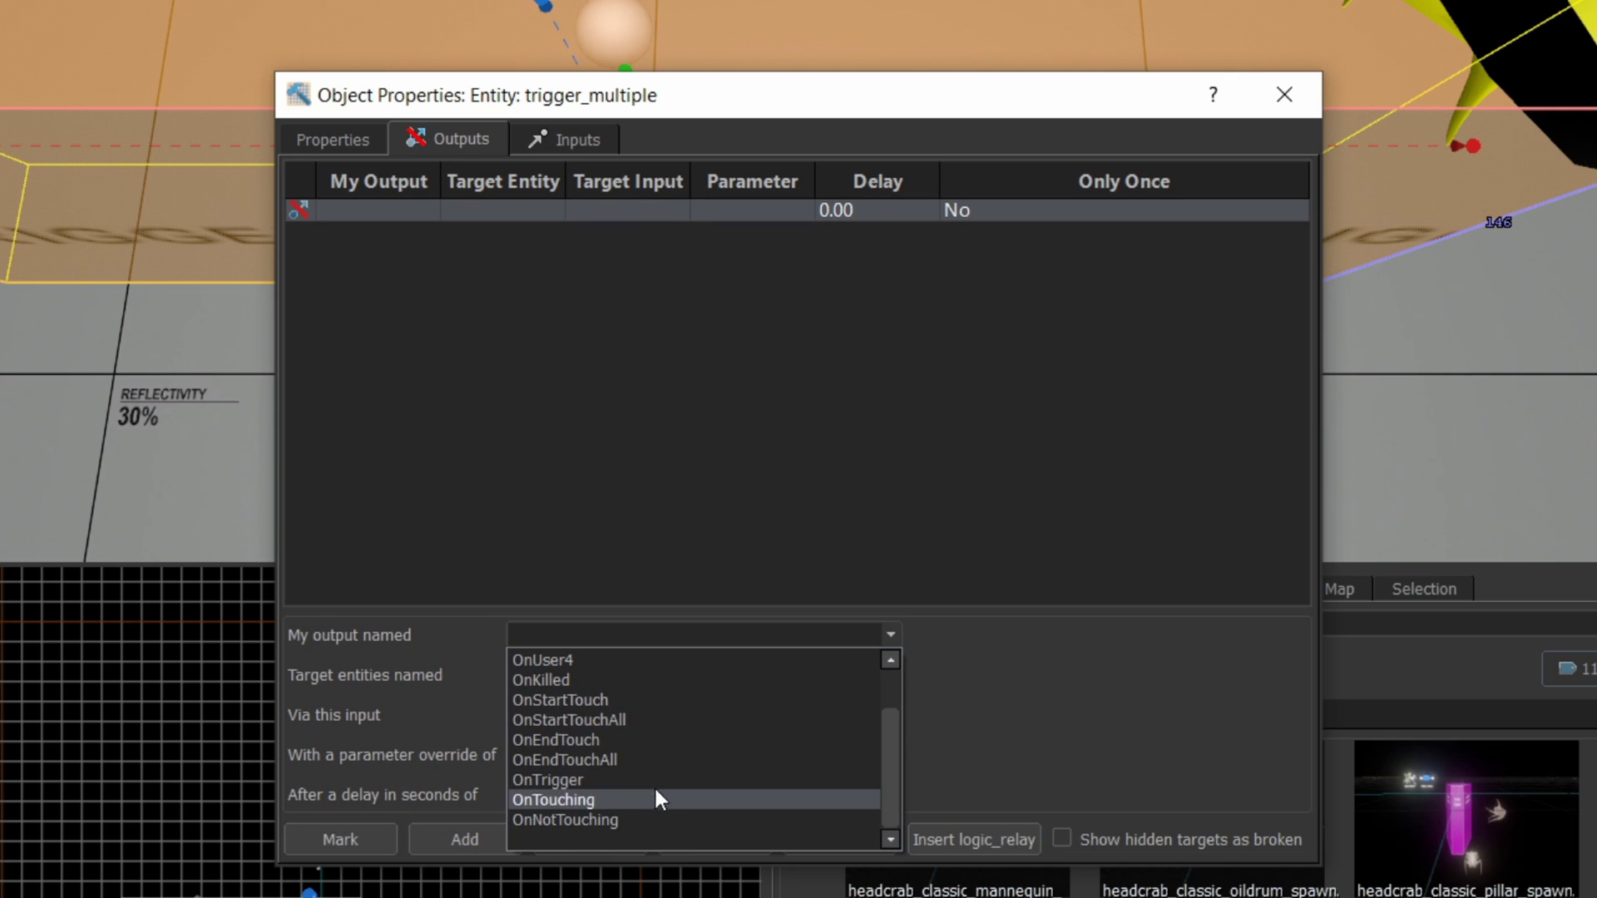
click(663, 779)
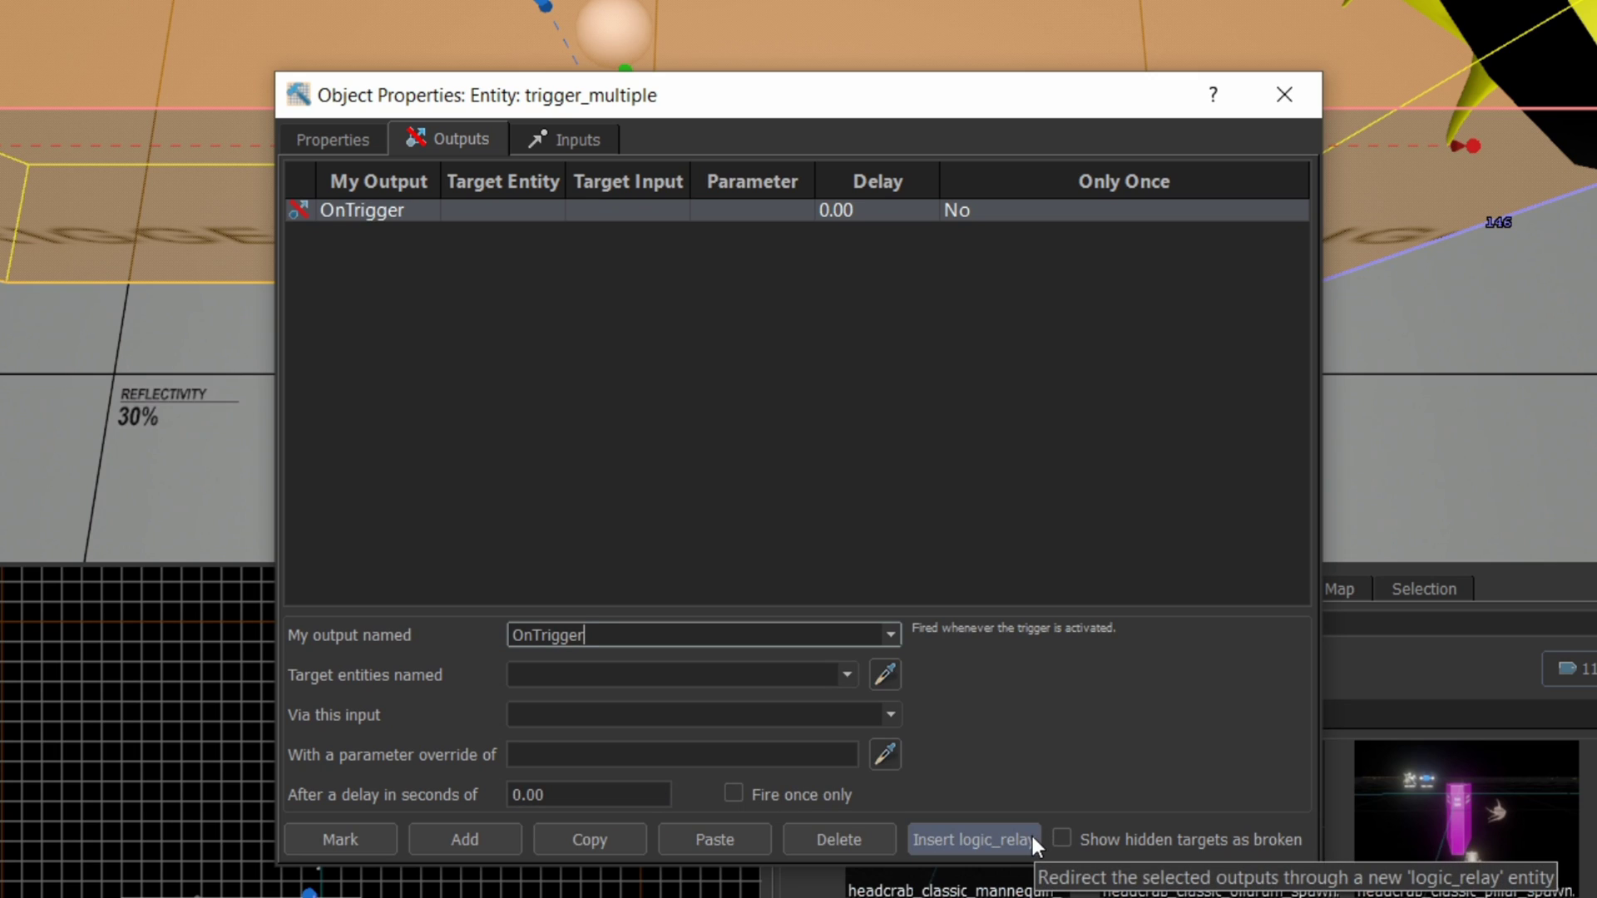
Target the OnTrigger output at HeadcrabVent_pr with the SpawnVentHeadCrab input and close the trigger's properties.
click(698, 676)
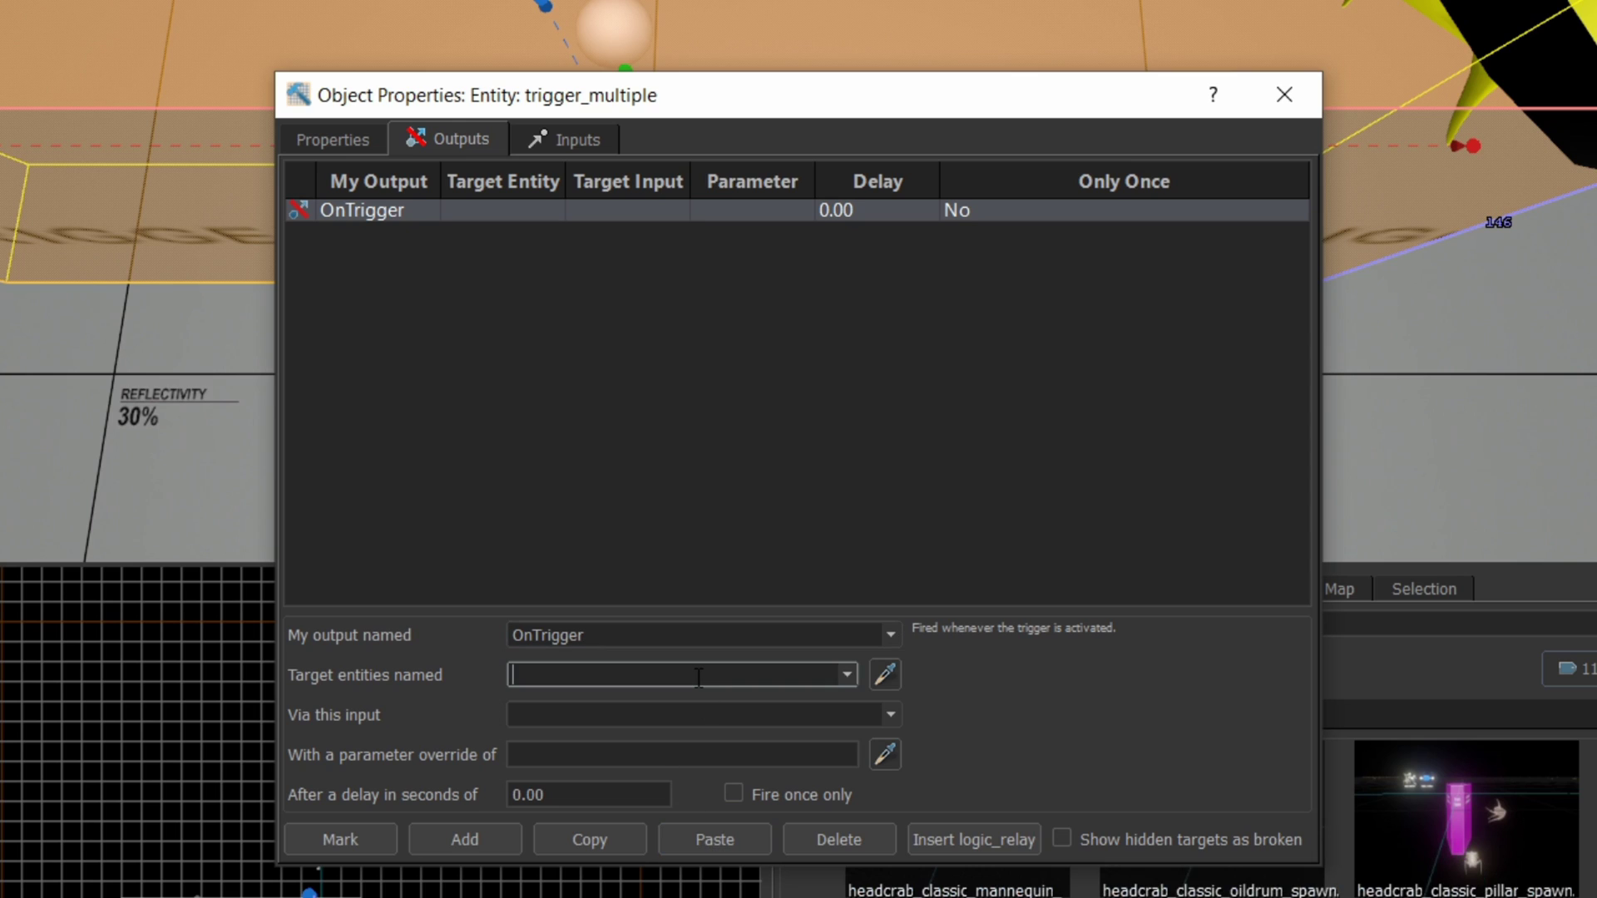
text(HeadcrabVent_pr)
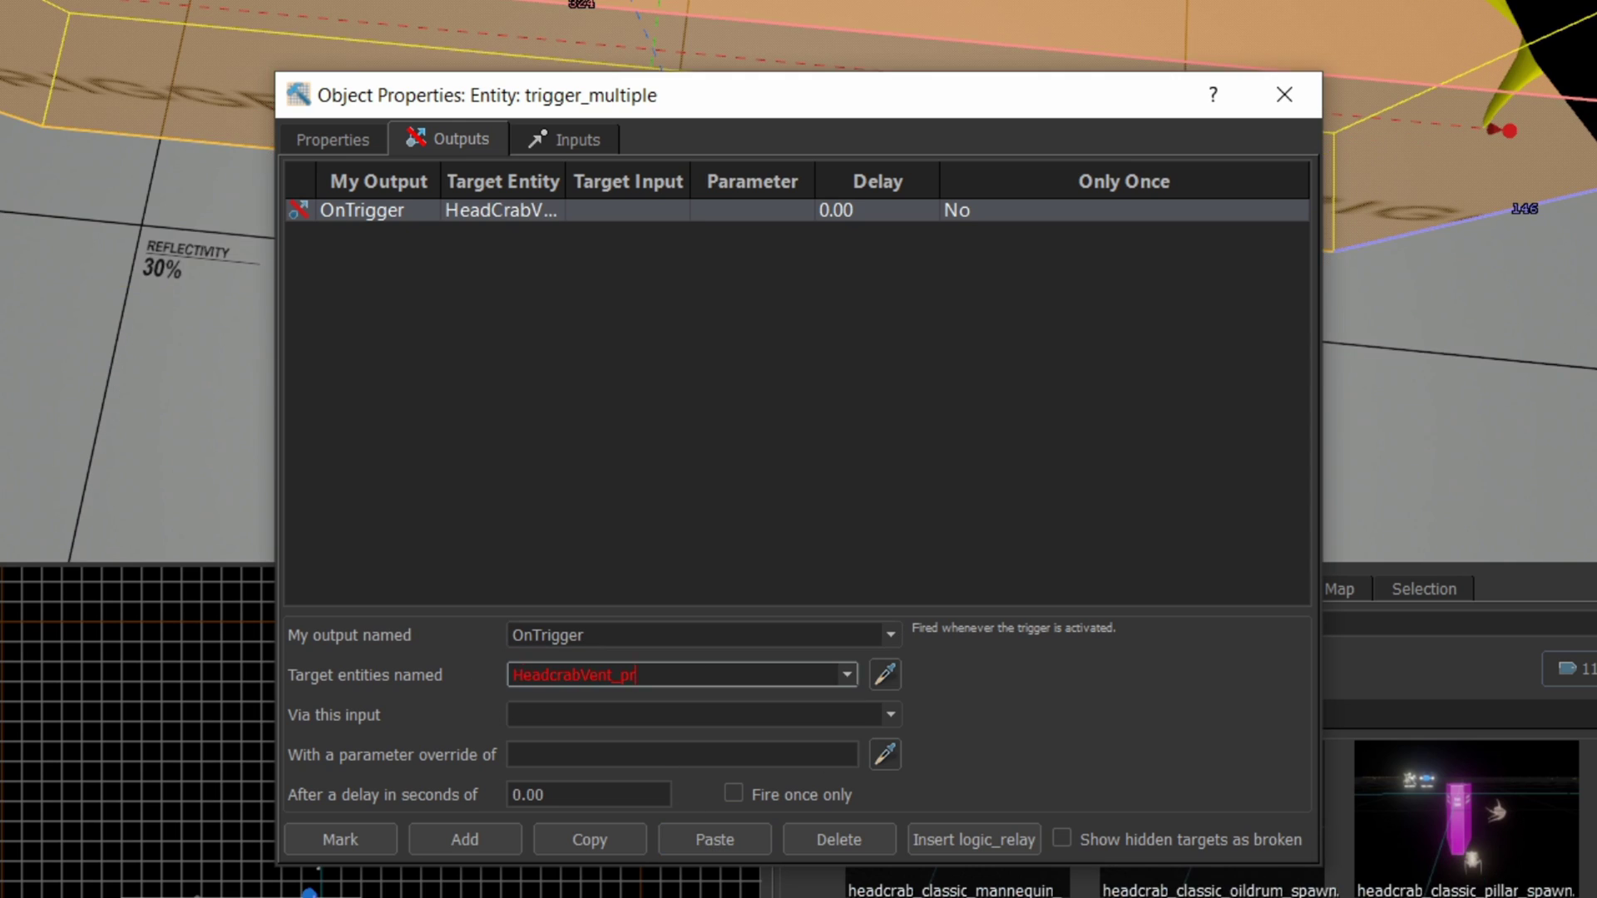
double_click(672, 674)
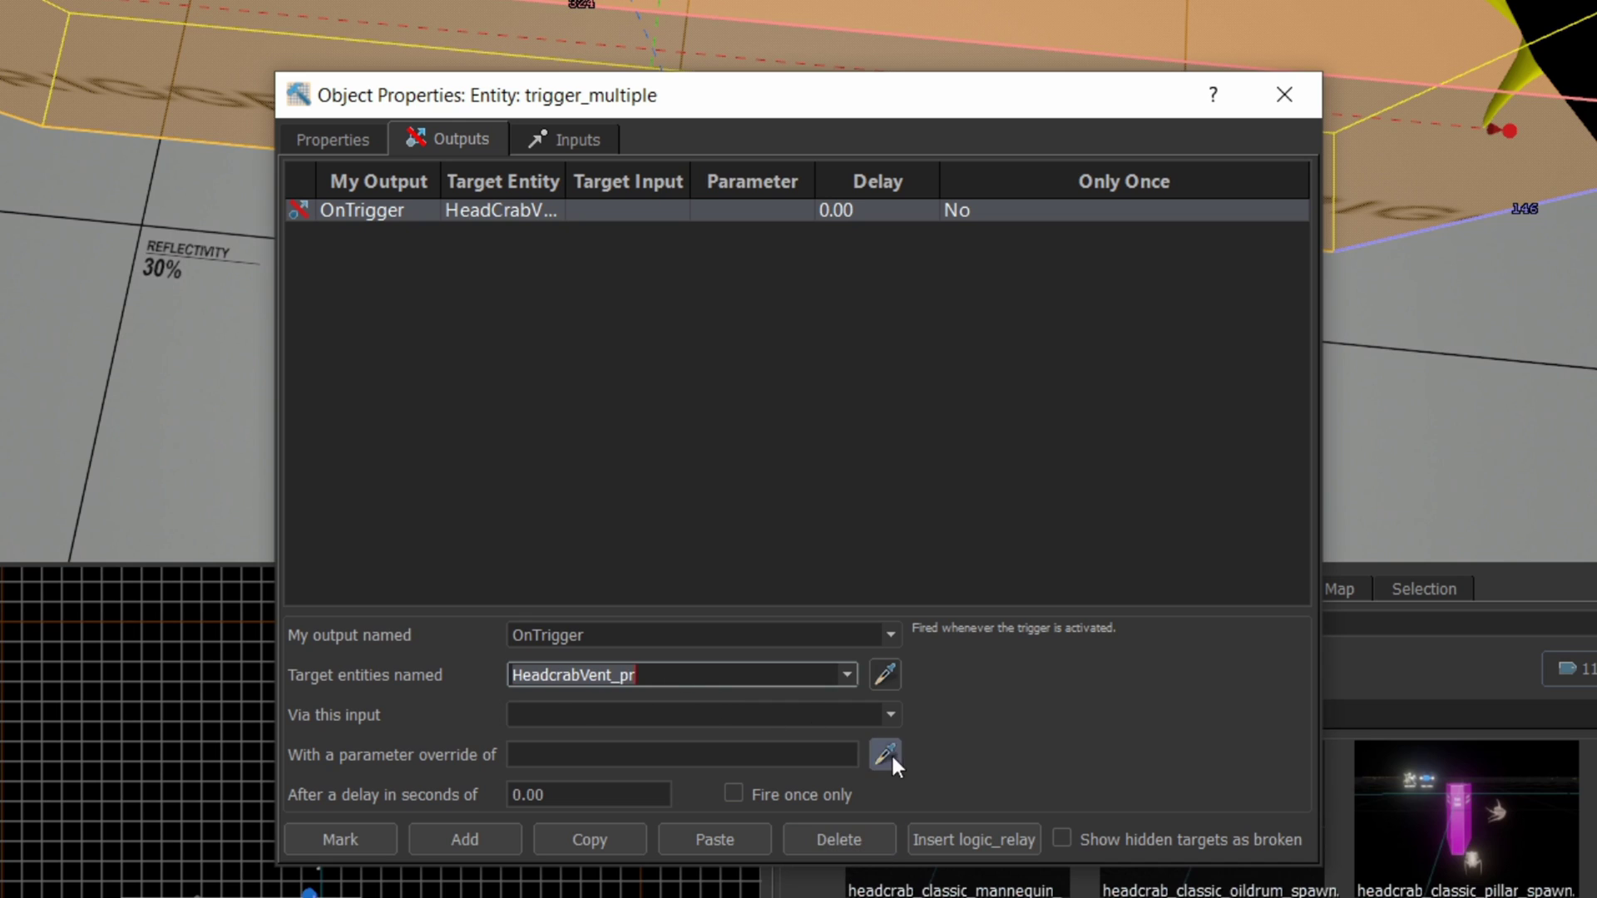
click(888, 716)
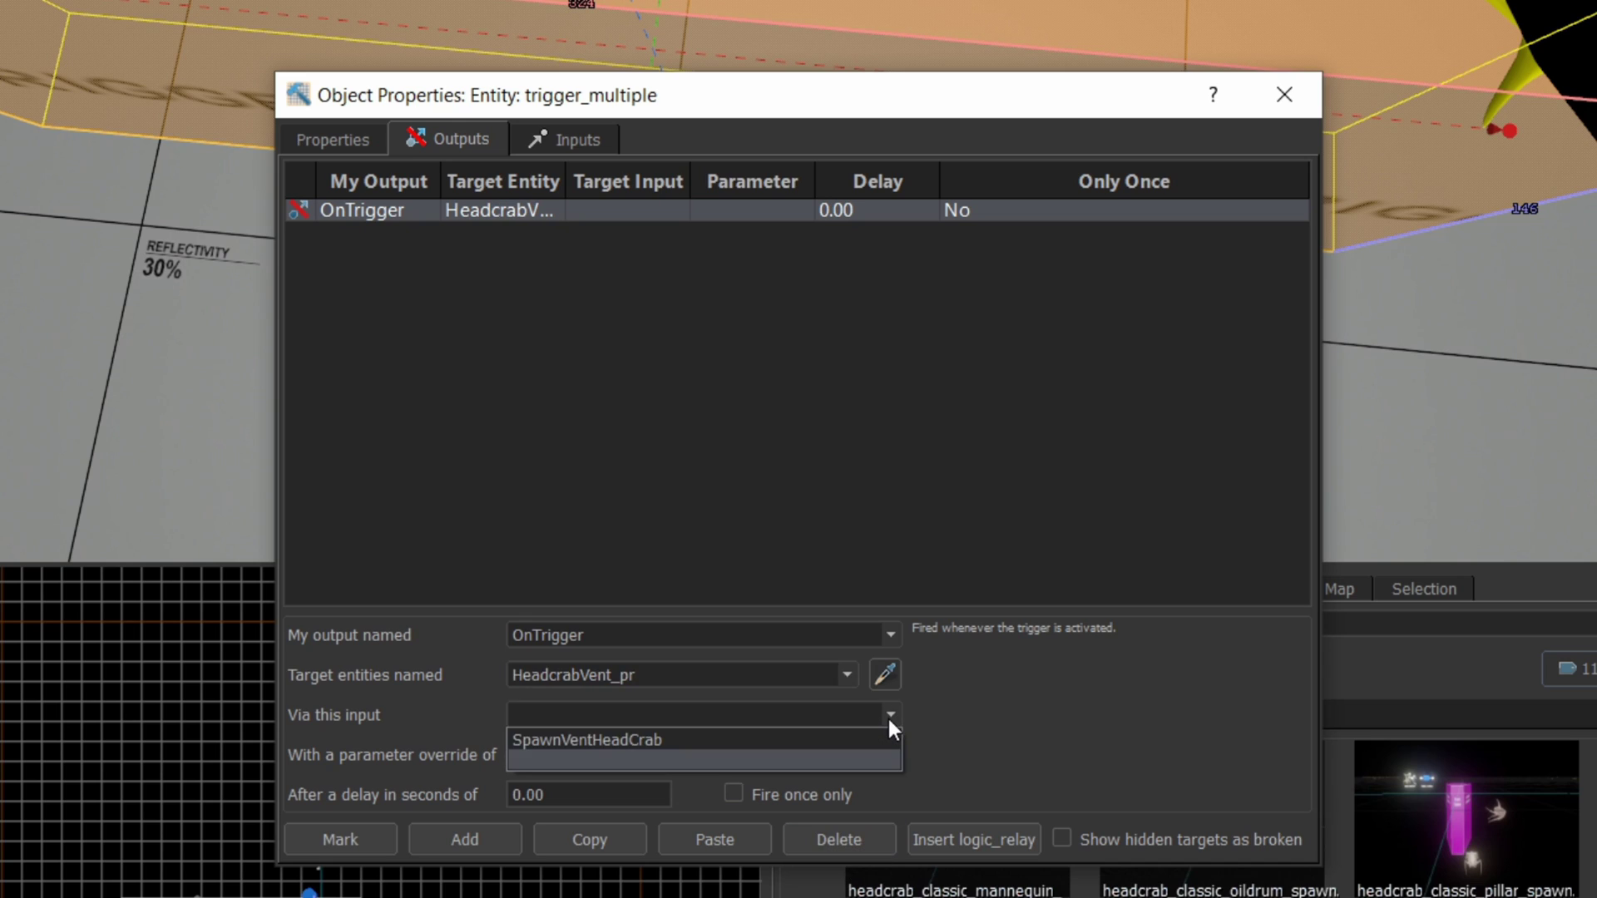
click(674, 742)
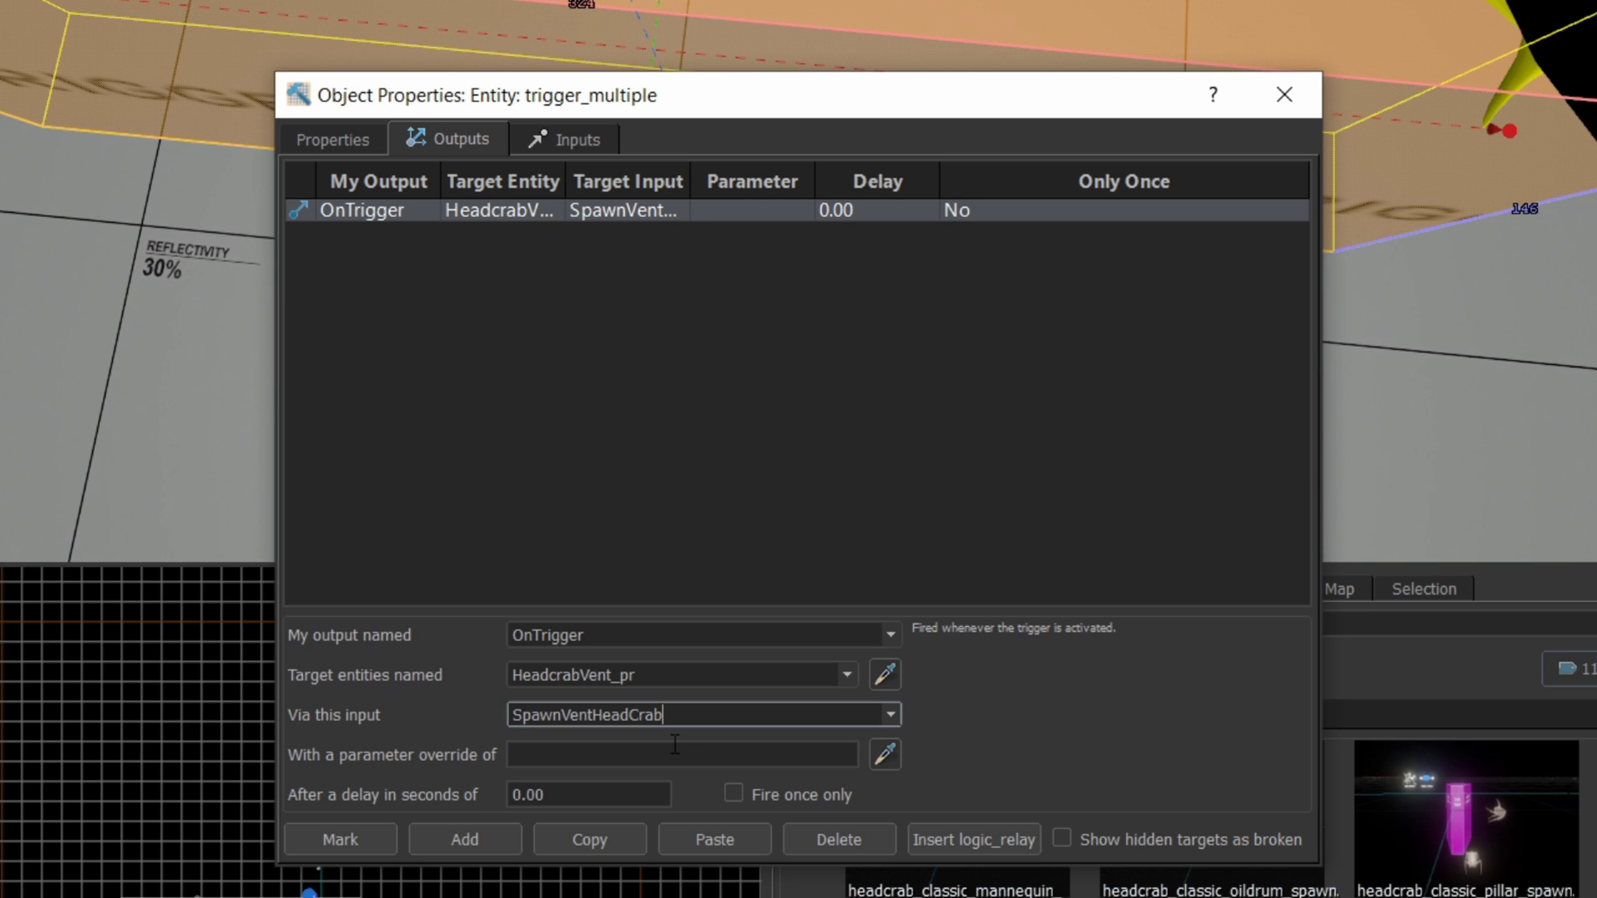
click(589, 793)
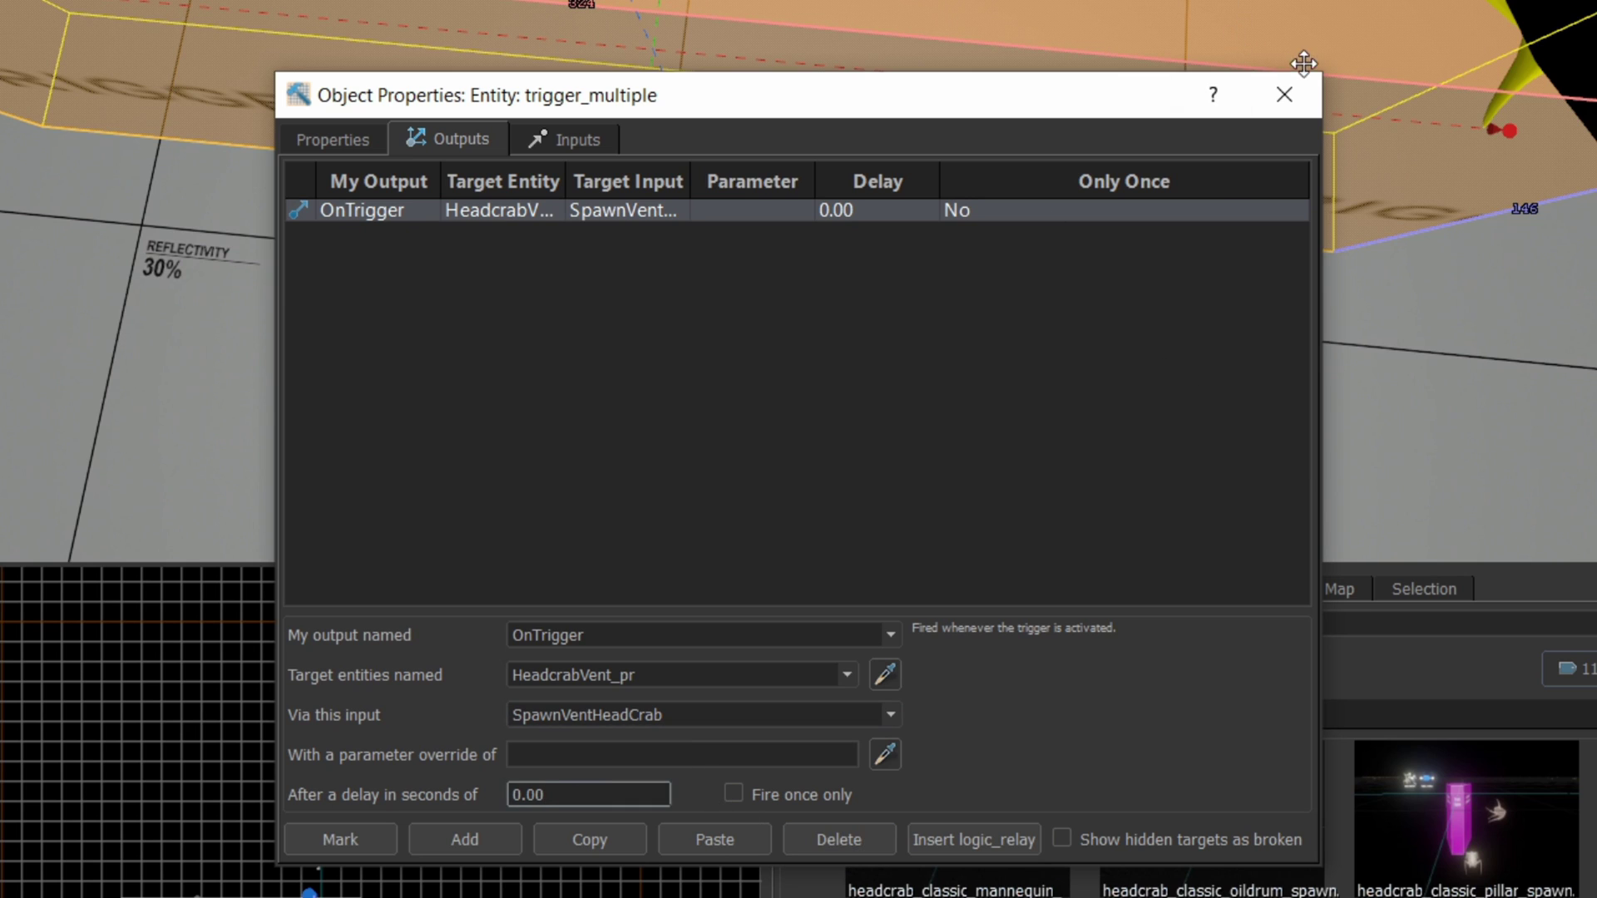
click(1285, 96)
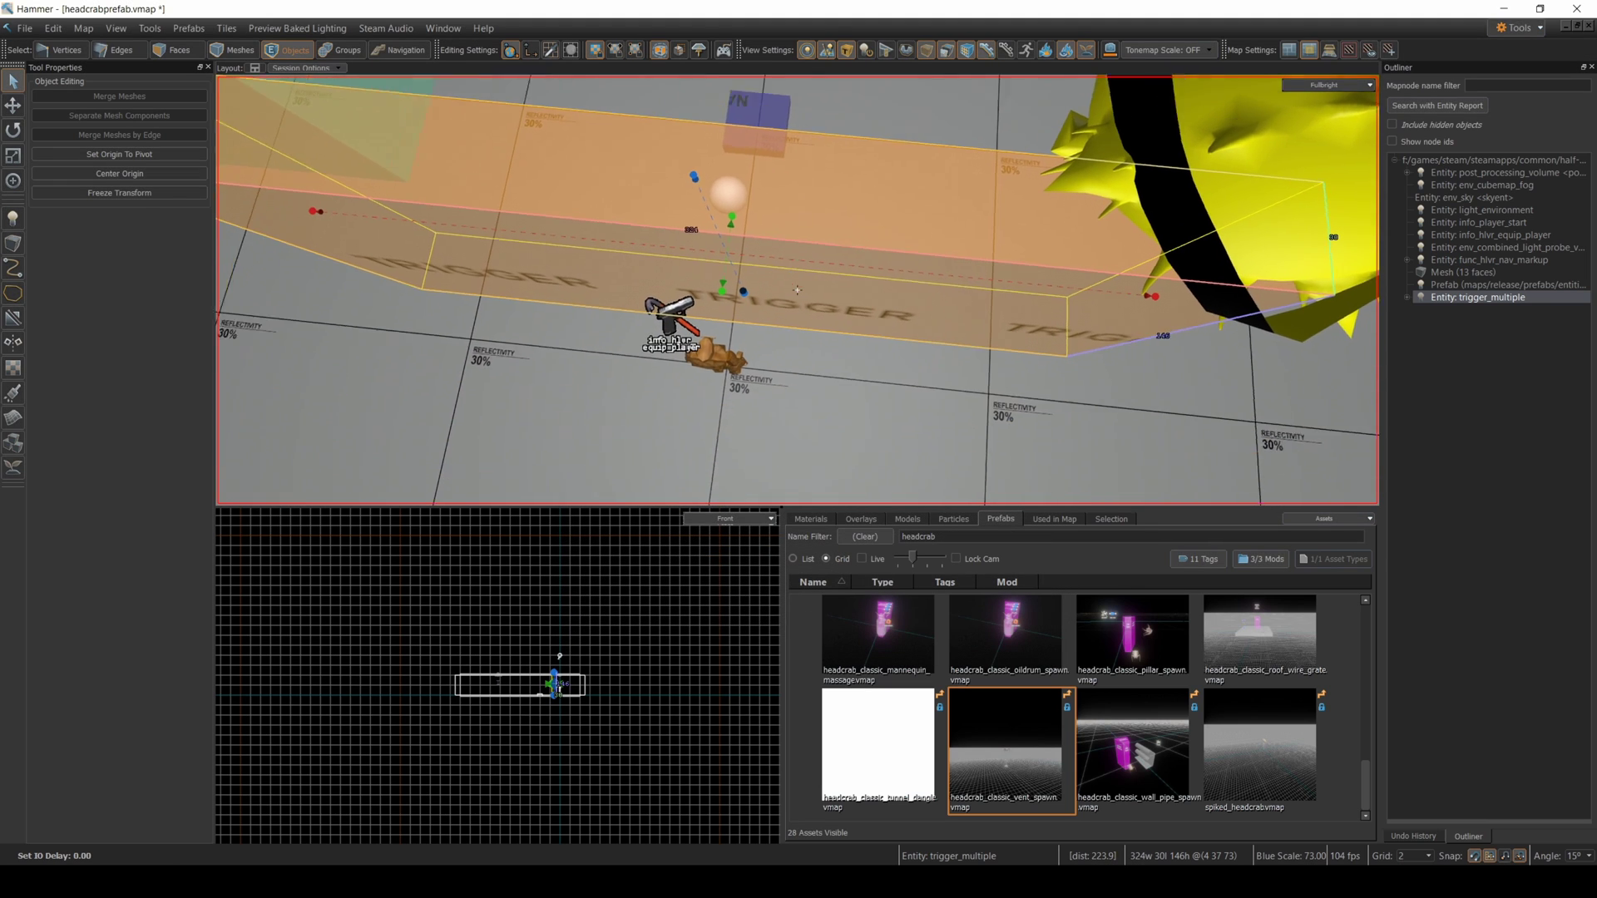
Build the map with the existing build settings, loading it in the engine after building.
right_drag(797, 291, 876, 414)
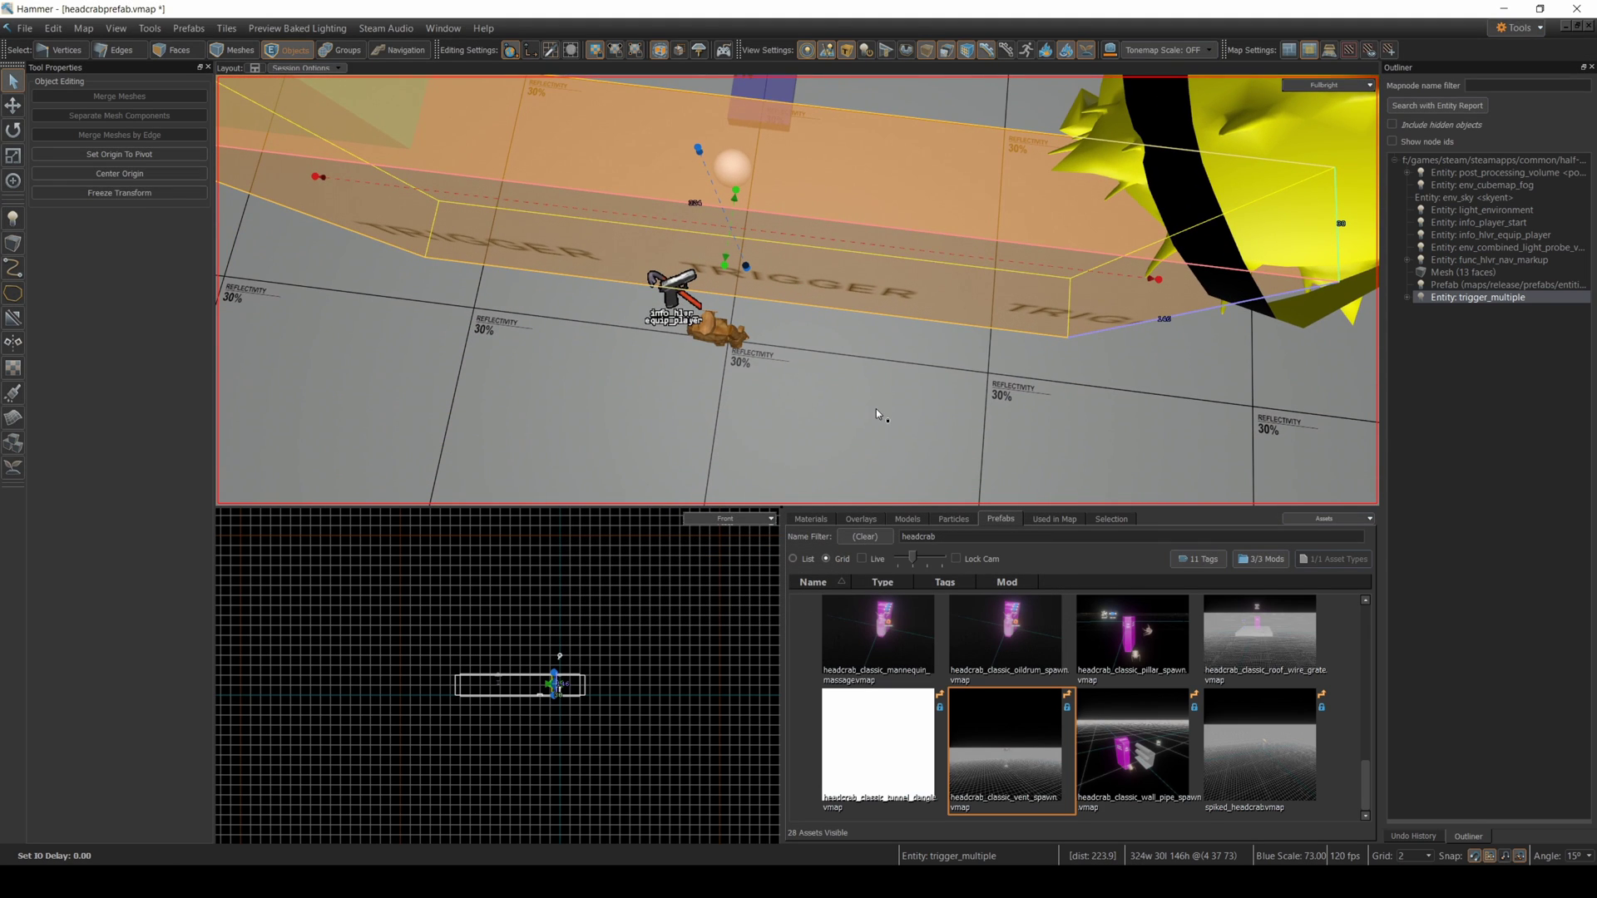
click(29, 28)
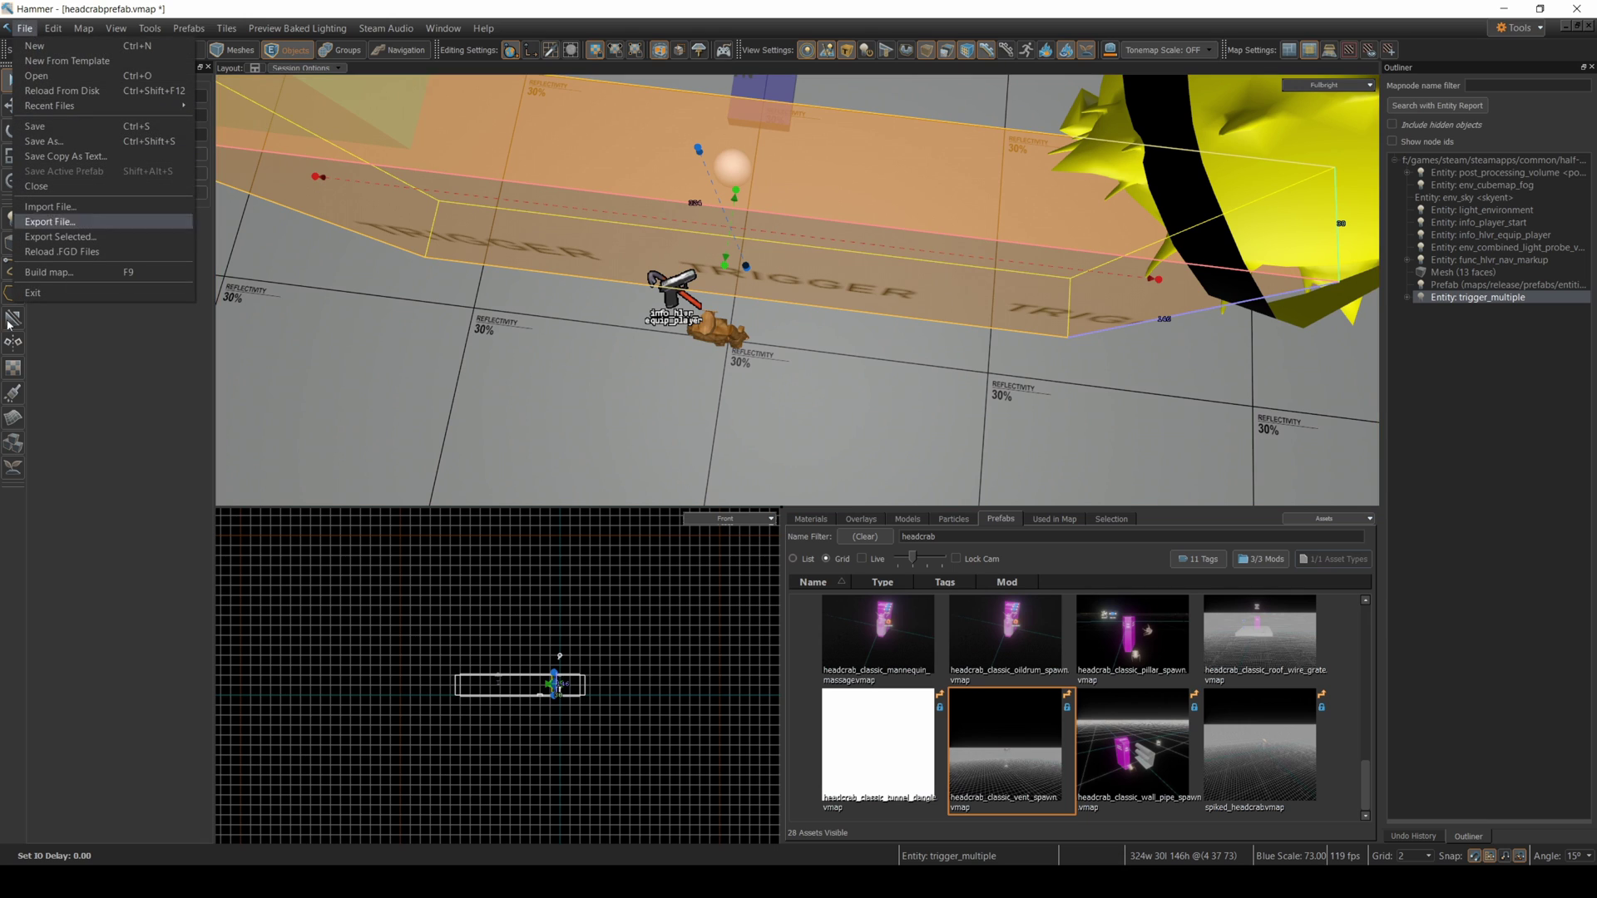
click(83, 278)
click(693, 703)
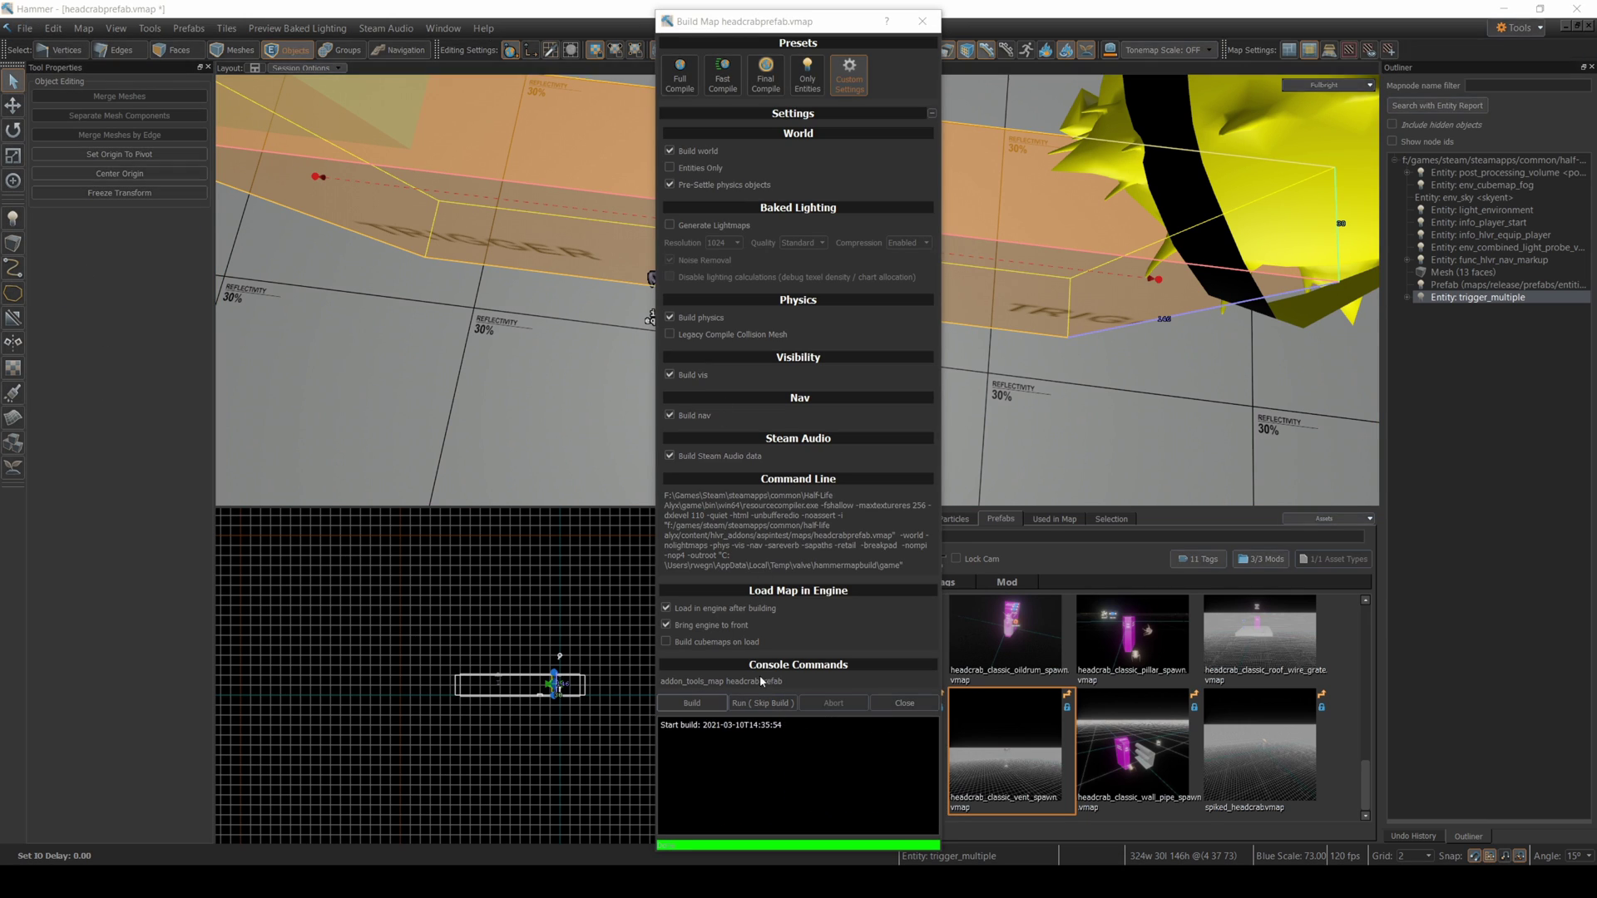
Walk forward through the trigger in the running game to test the vent headcrab spawn.
click(736, 478)
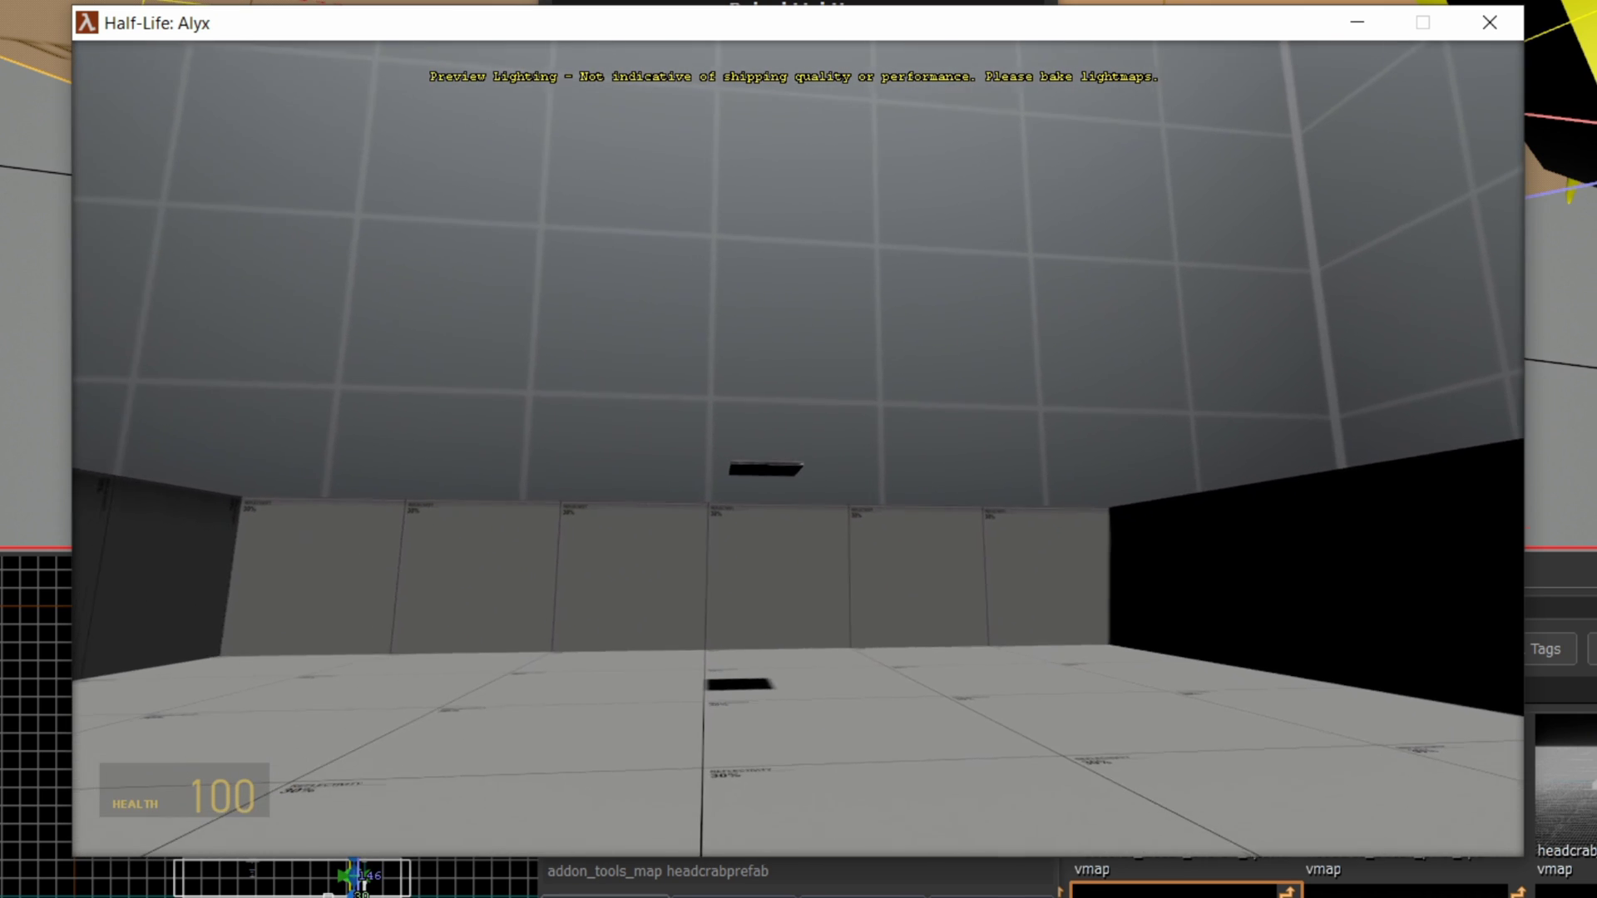
key(w)
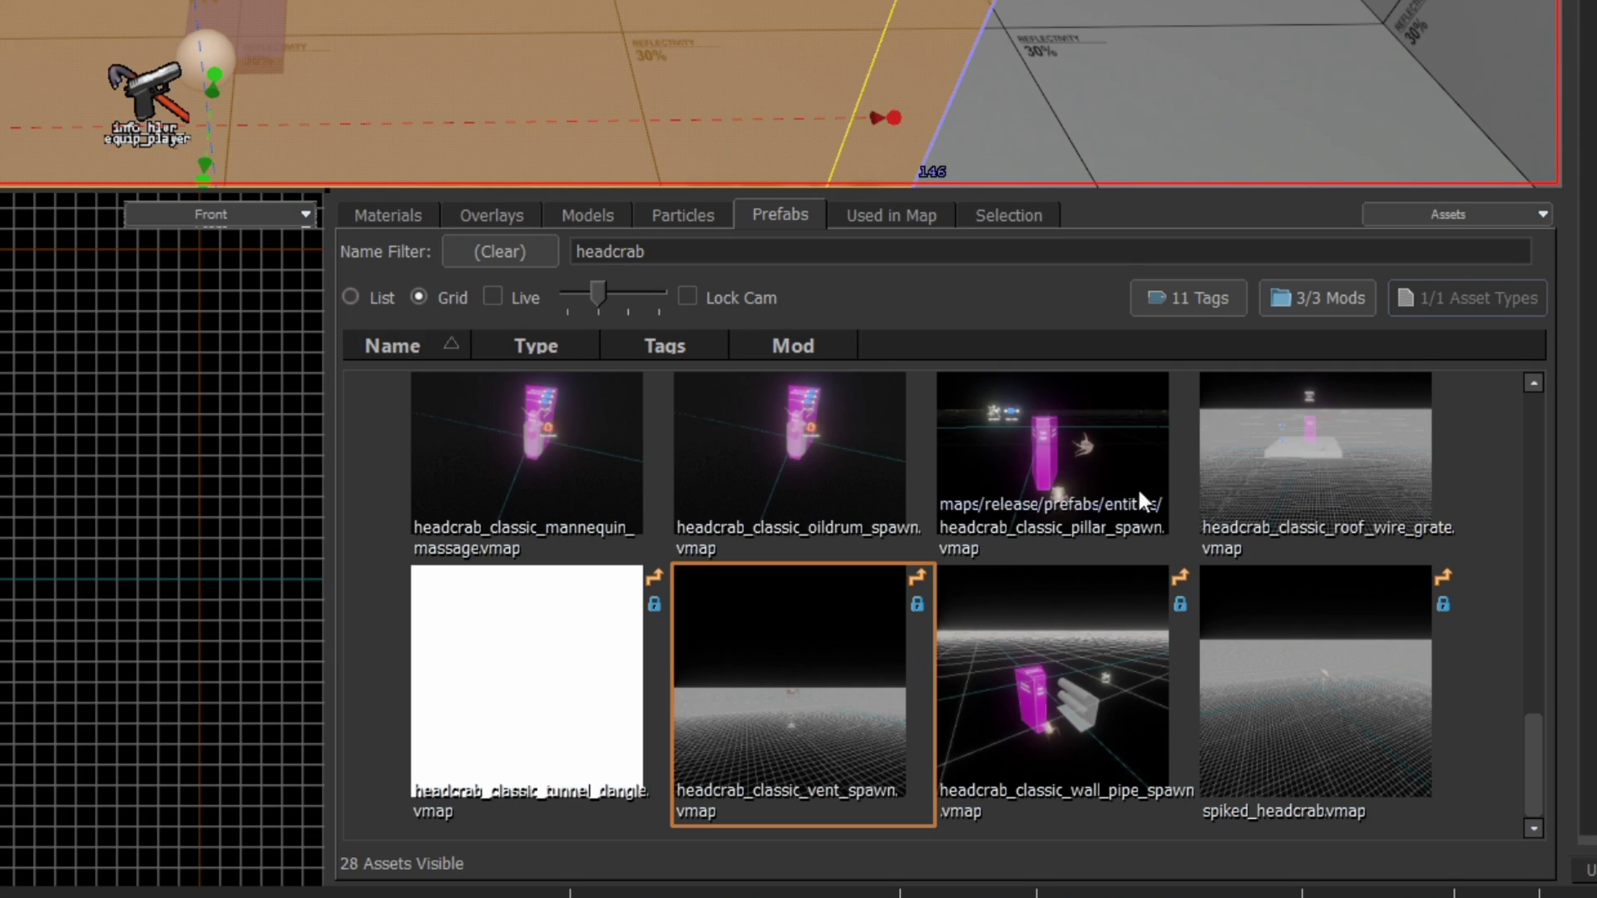
Place the headcrab_classic_oildrum_spawn prefab on the floor of the room, beyond the trigger volume.
drag(791, 454, 819, 279)
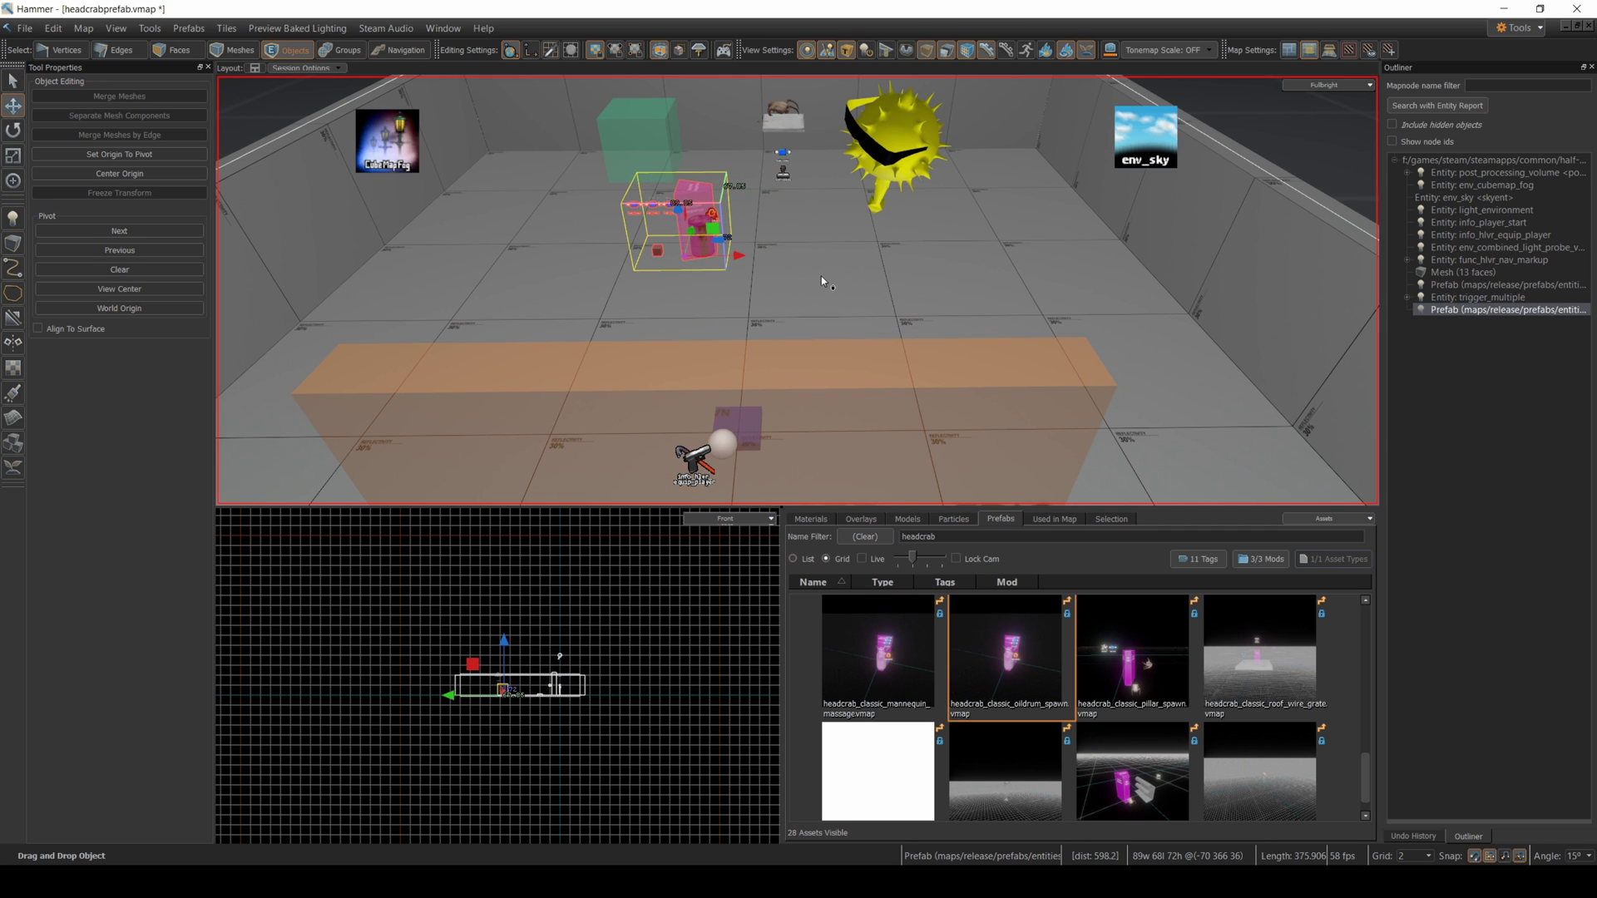
click(795, 298)
right_drag(822, 299, 797, 290)
key(w)
scroll(797, 290, up, 6)
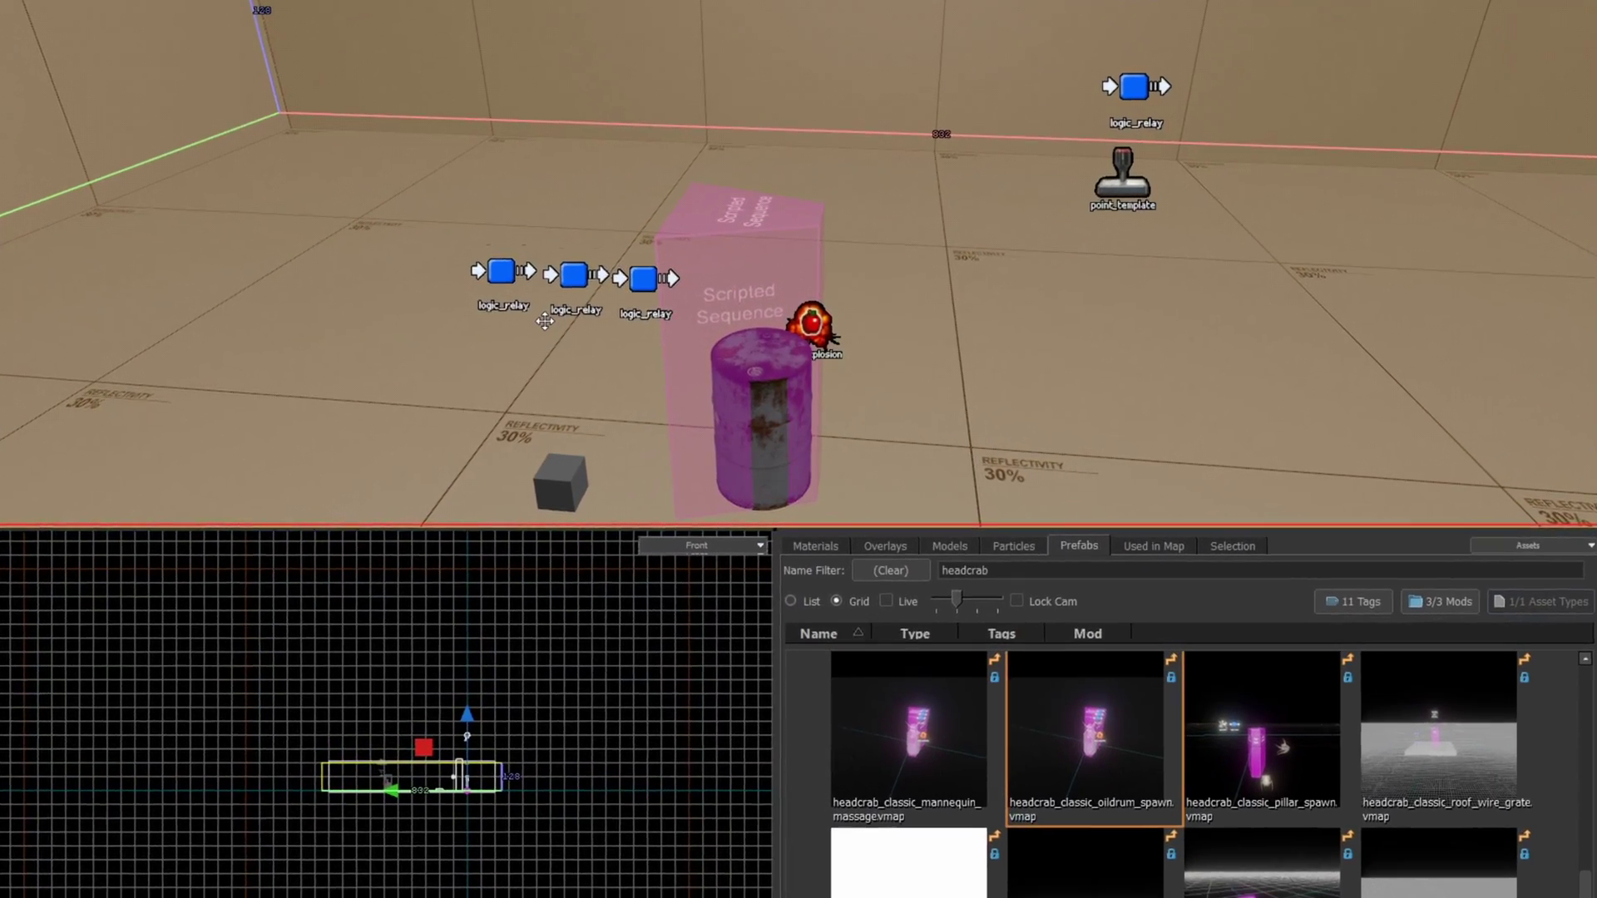
Set the target name of the placed oil drum prefab to oildrum in its object properties.
click(702, 271)
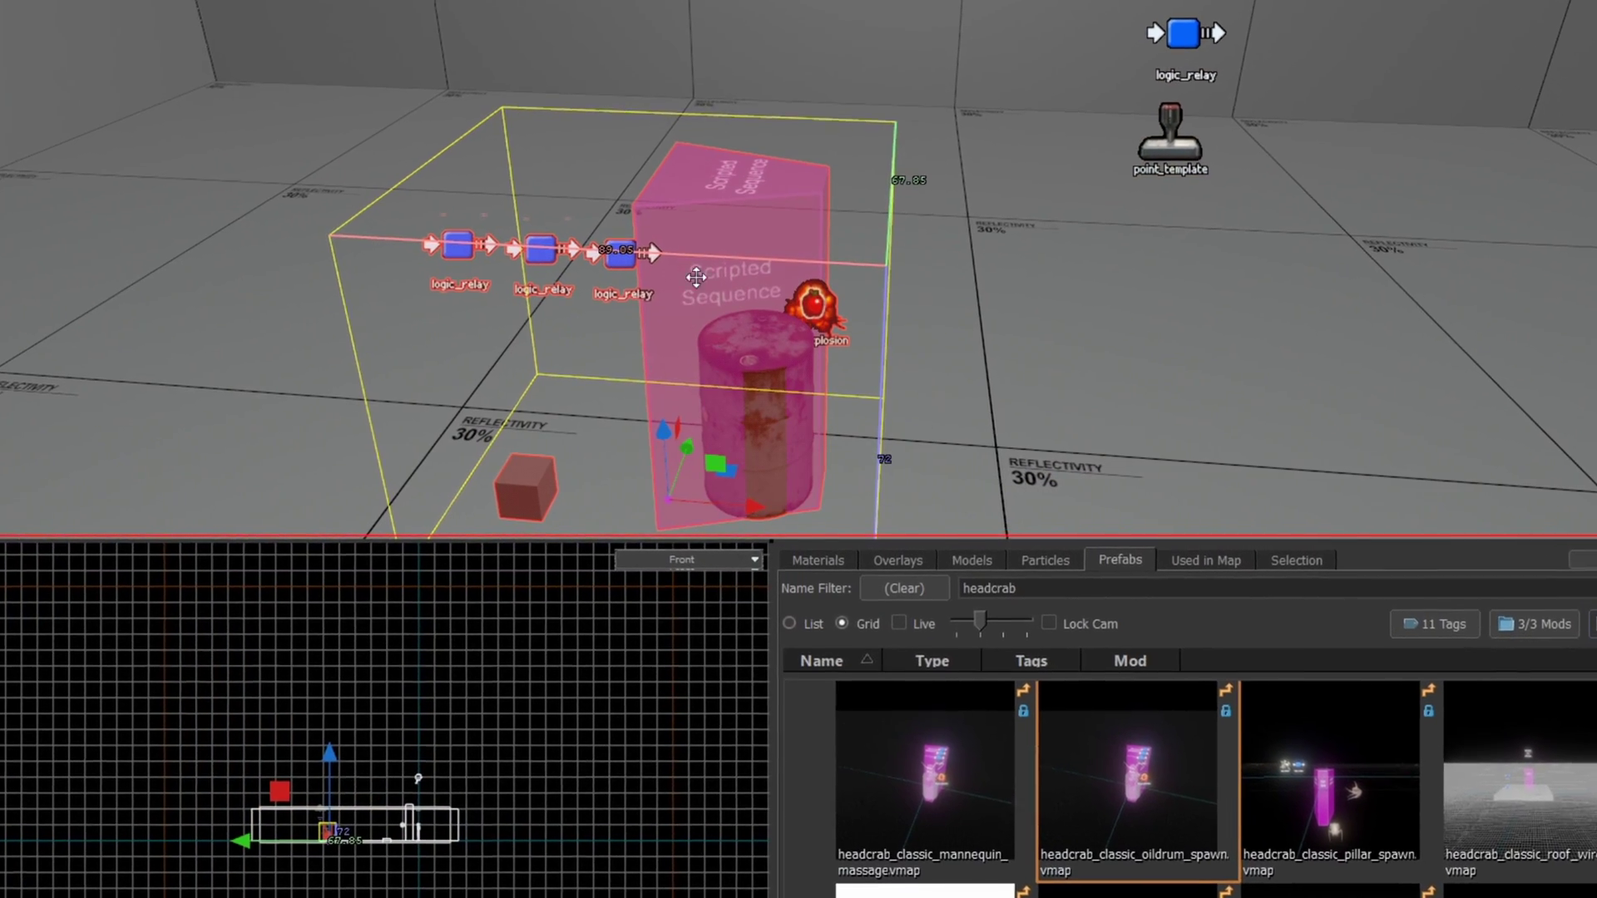
right_click(698, 233)
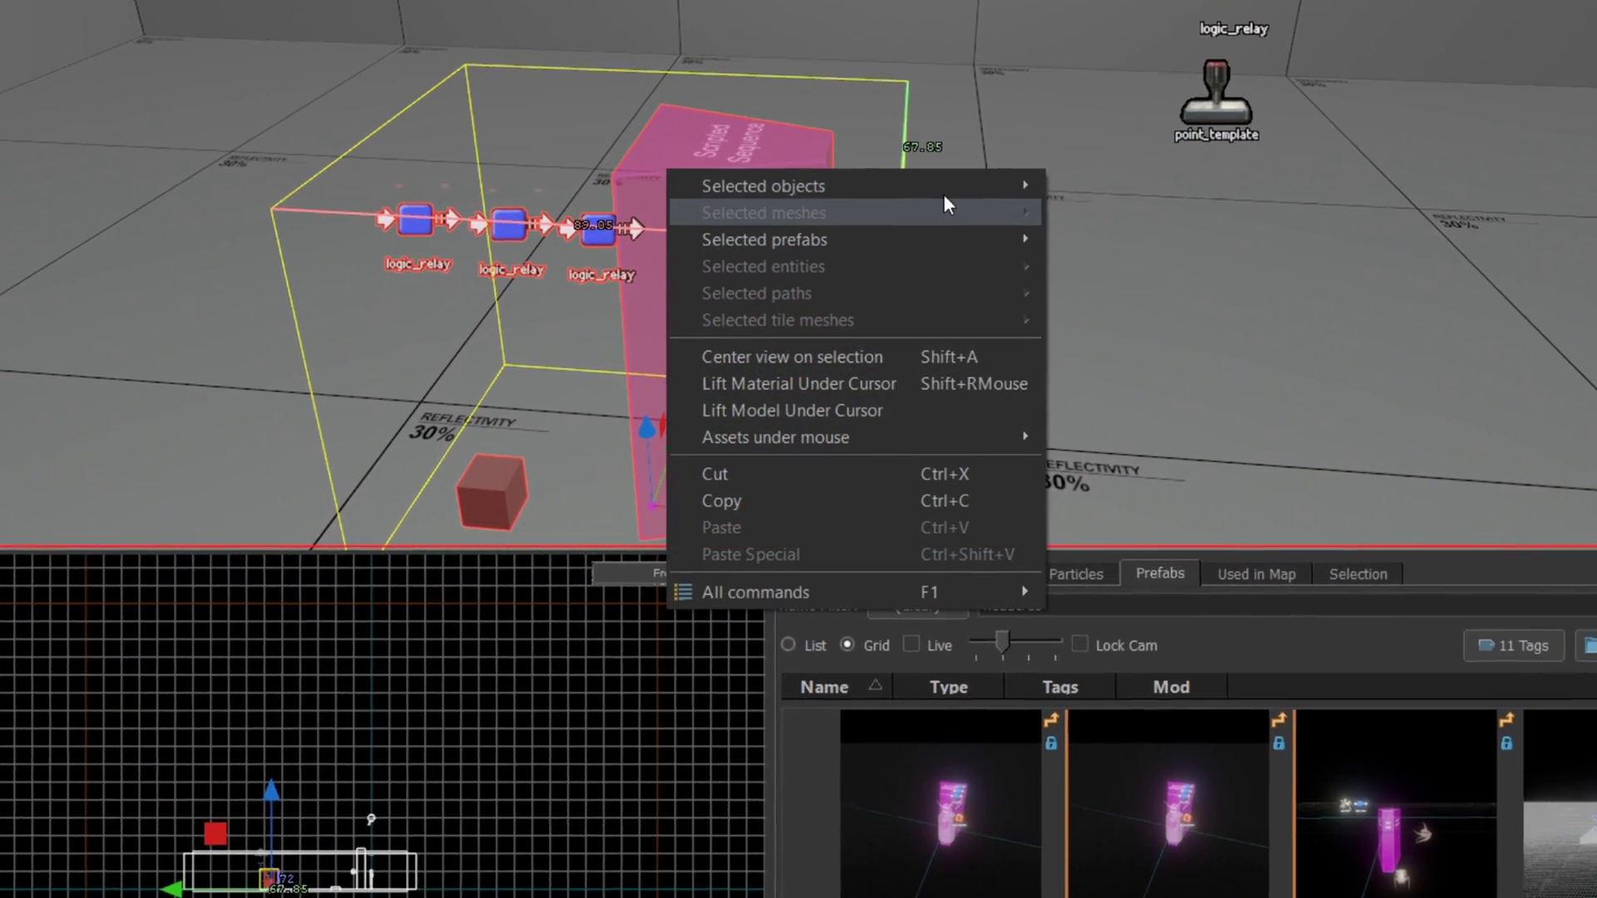
mouse_move(945, 185)
click(1123, 186)
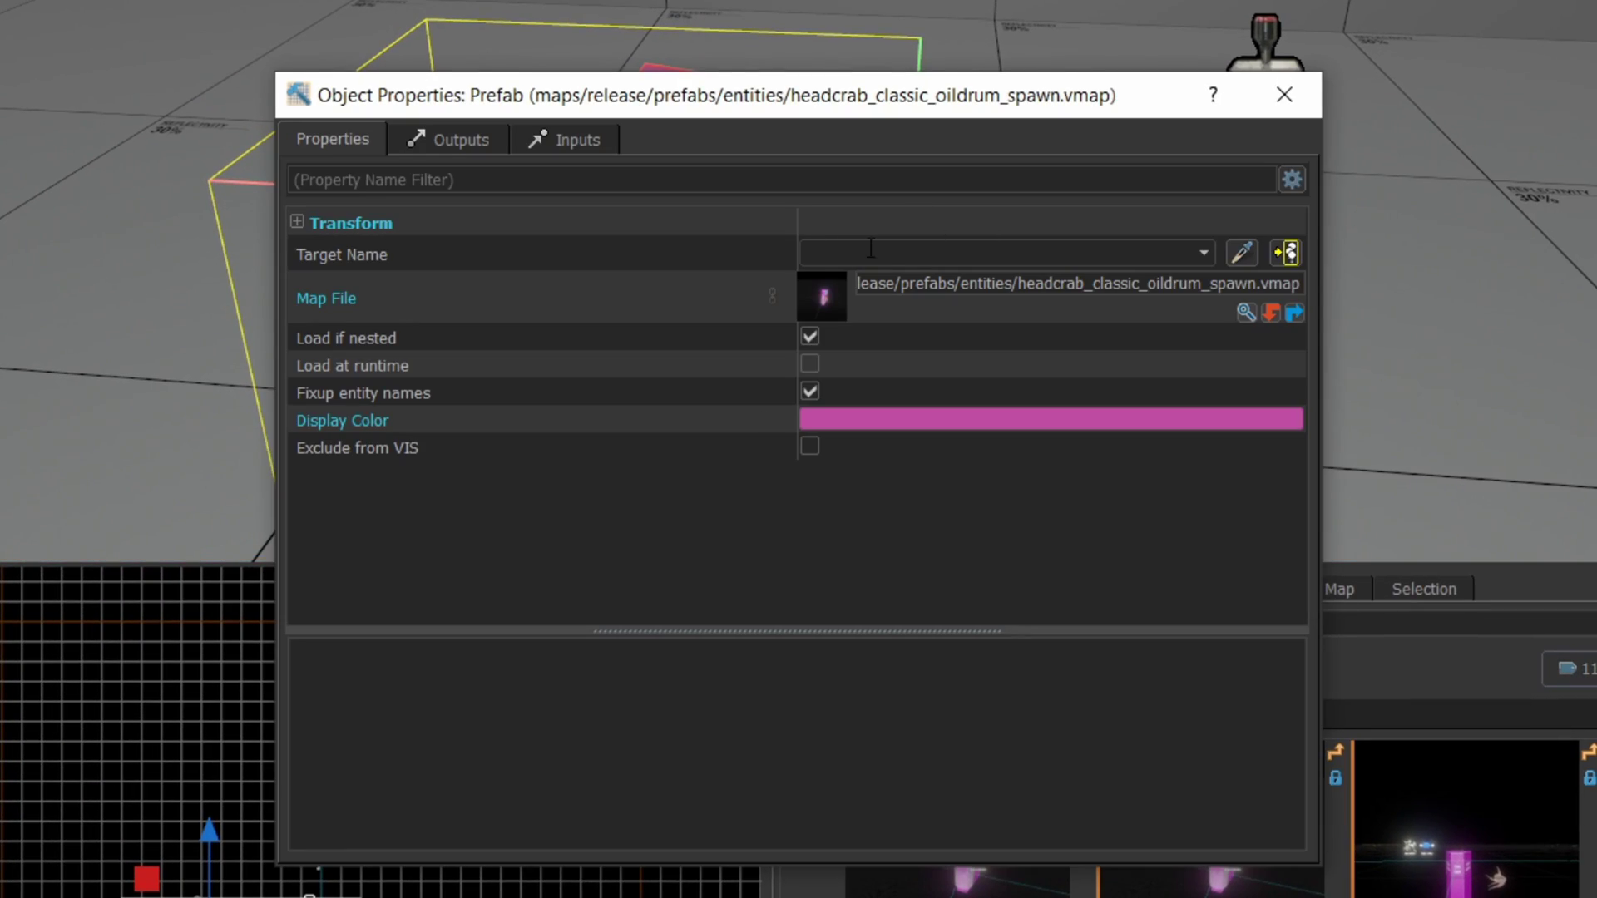
click(875, 251)
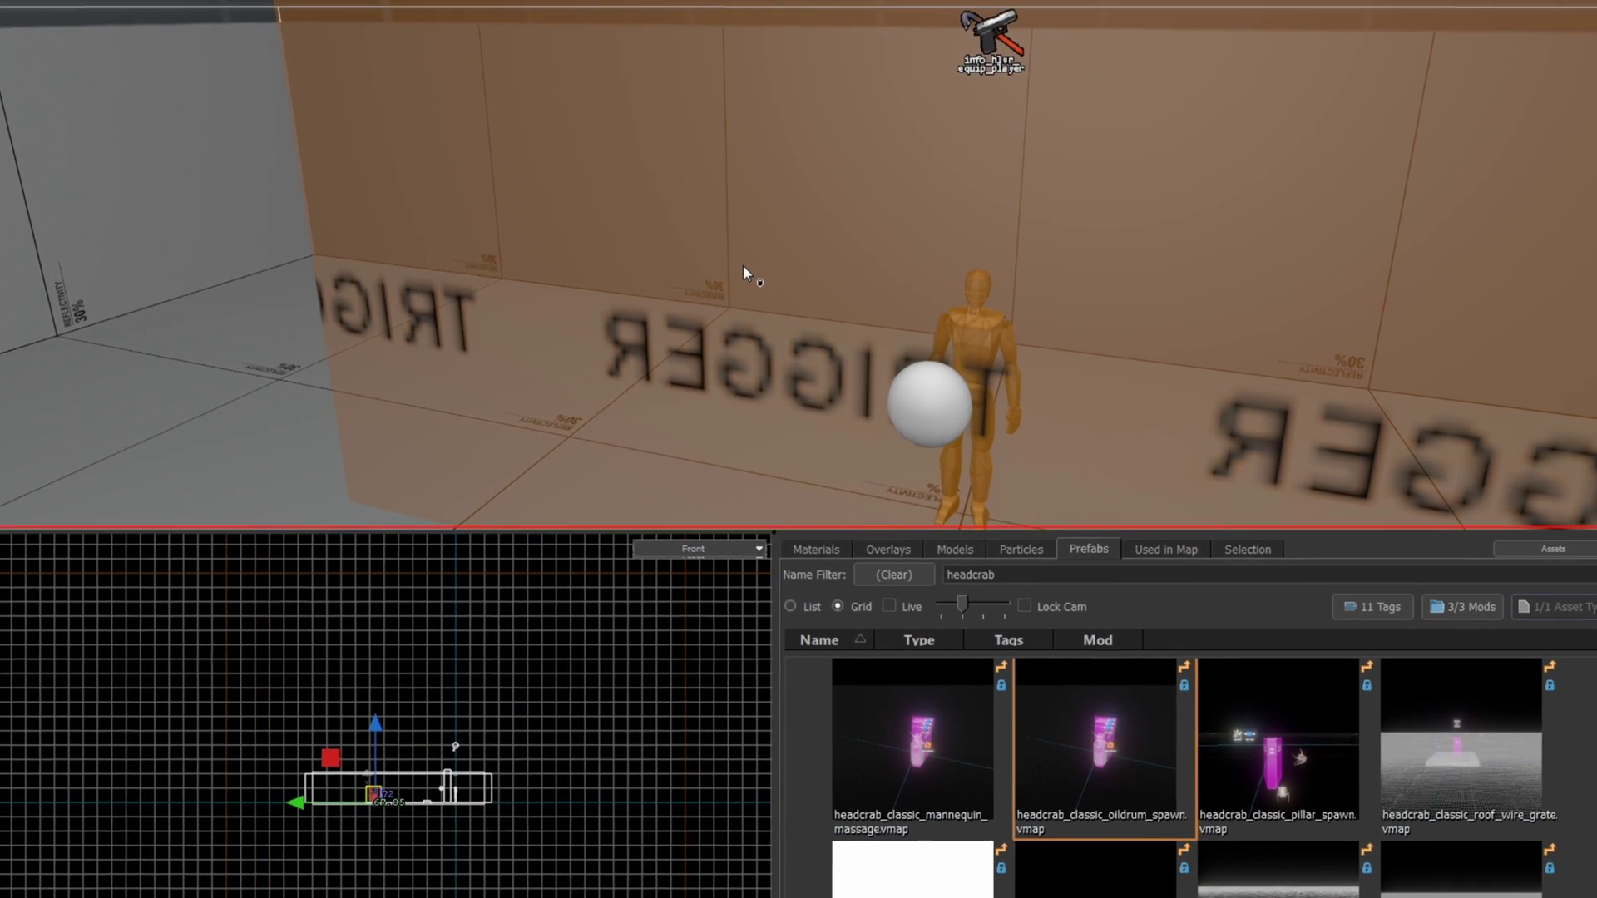
Add a second output to the trigger_multiple entity that fires on OnTrigger.
double_click(751, 272)
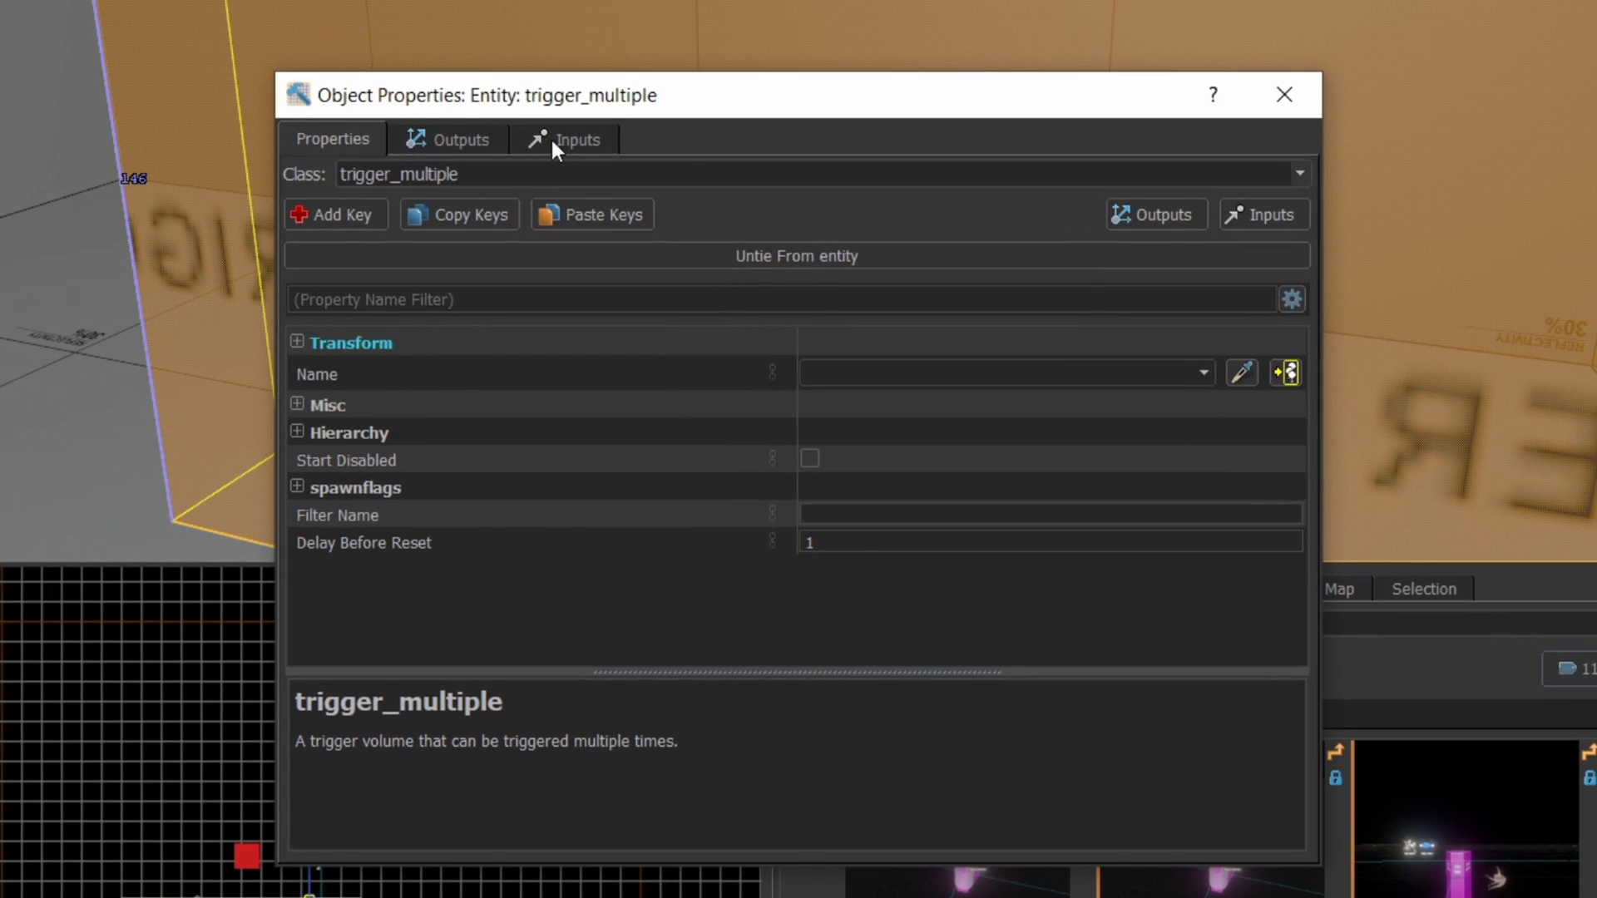
click(453, 140)
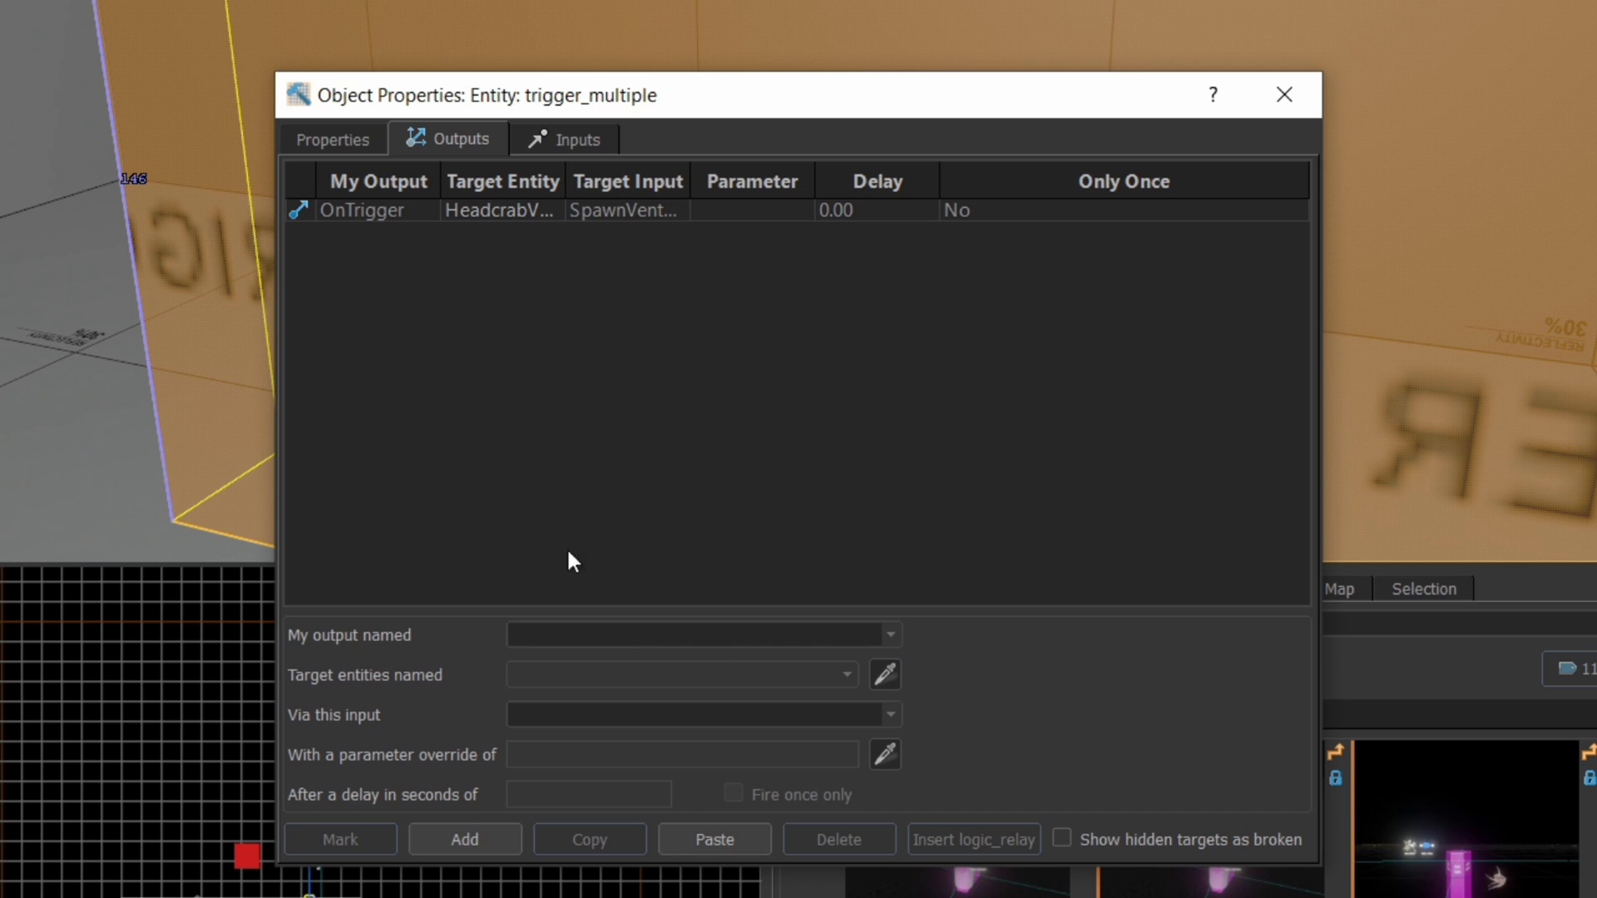
click(467, 838)
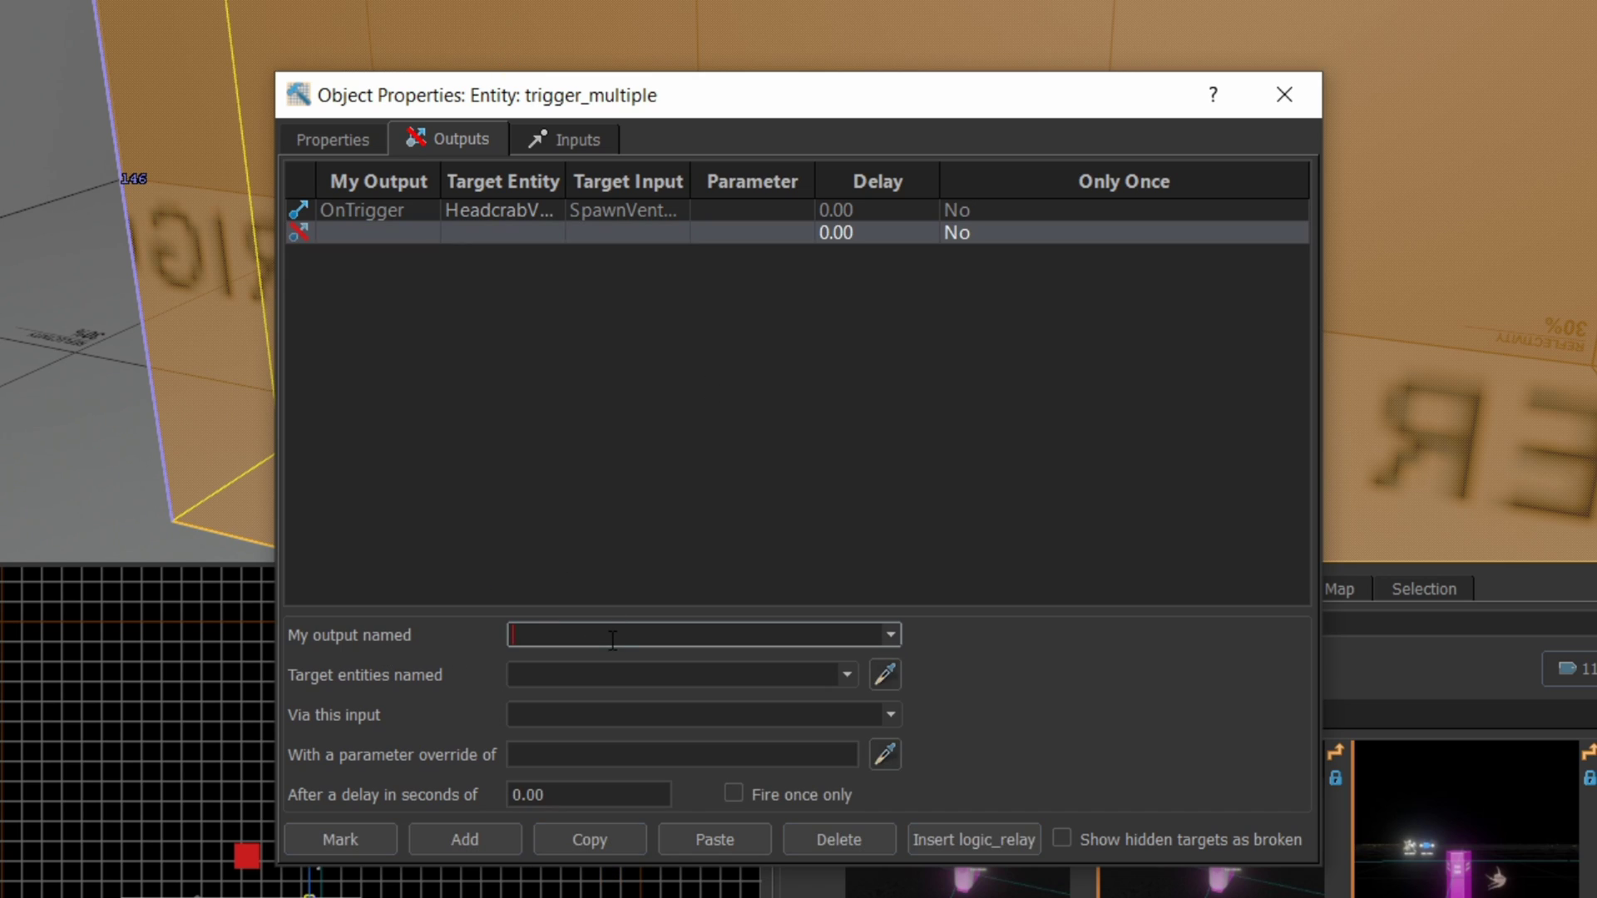
text(ont)
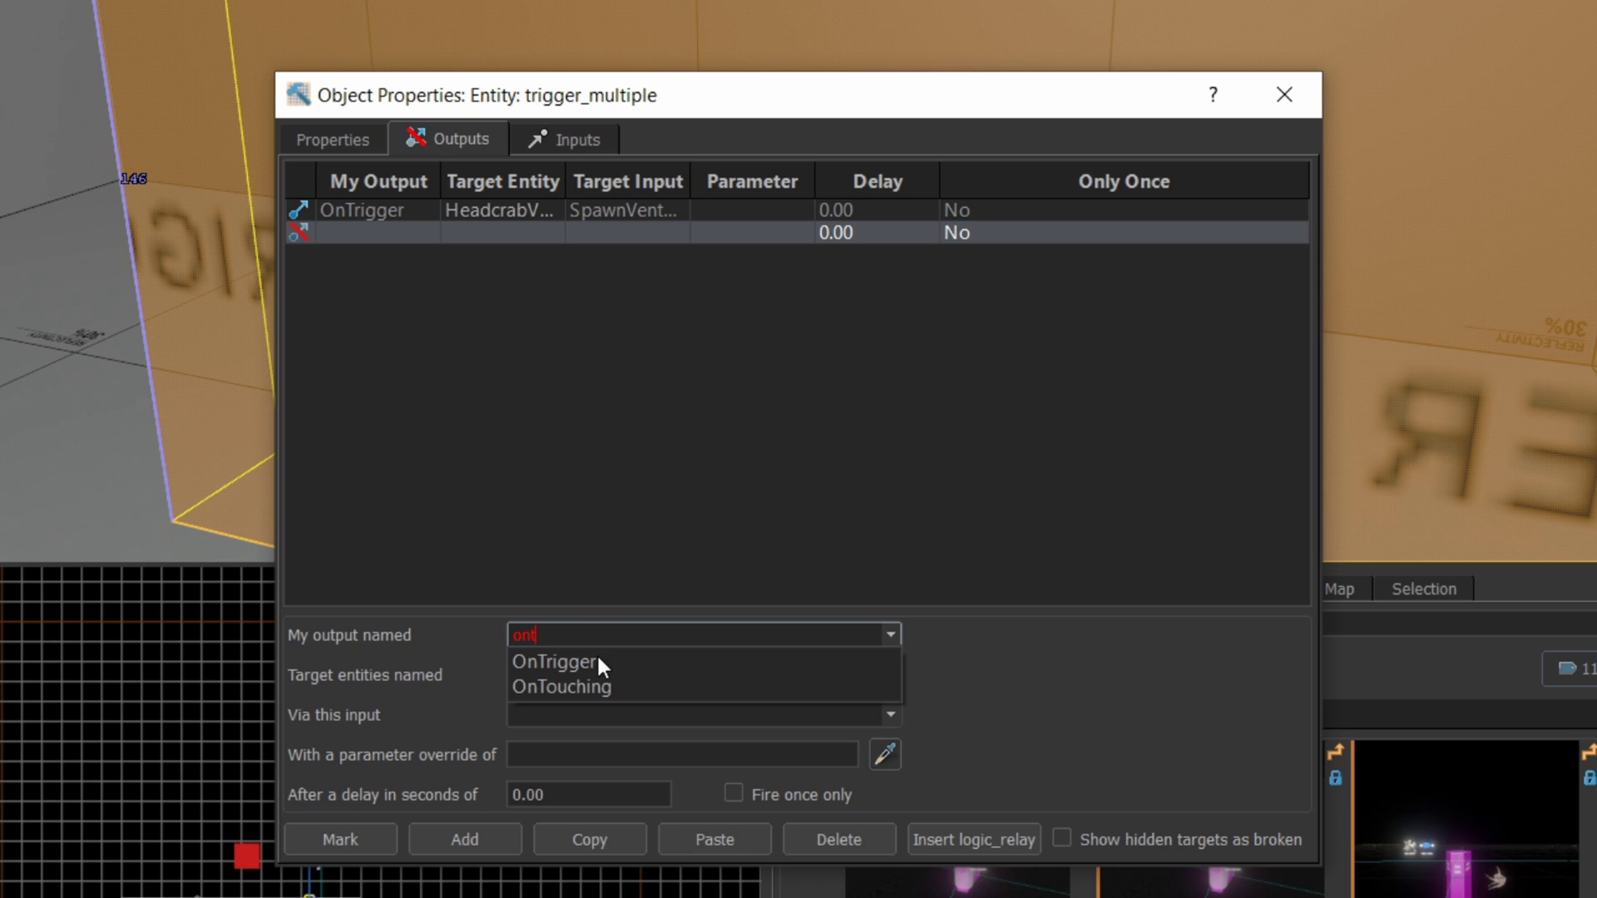
click(597, 663)
Target the new OnTrigger output at oildrum with the ActivateSpawnPrefab input and close the trigger's properties.
click(736, 671)
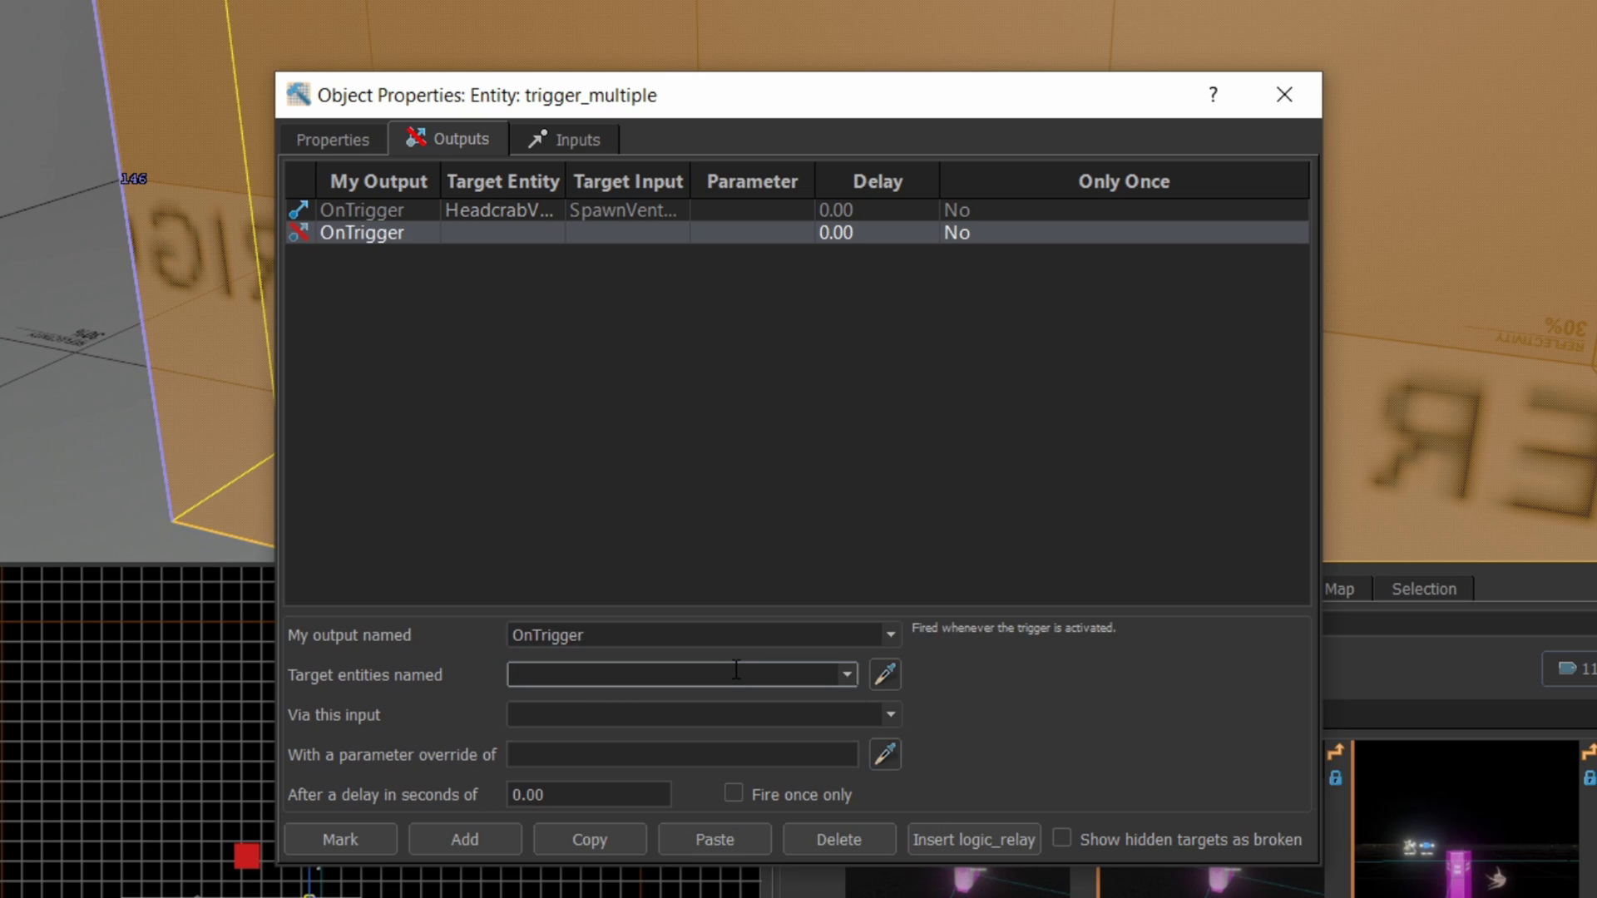
text(oildrum)
key(Tab)
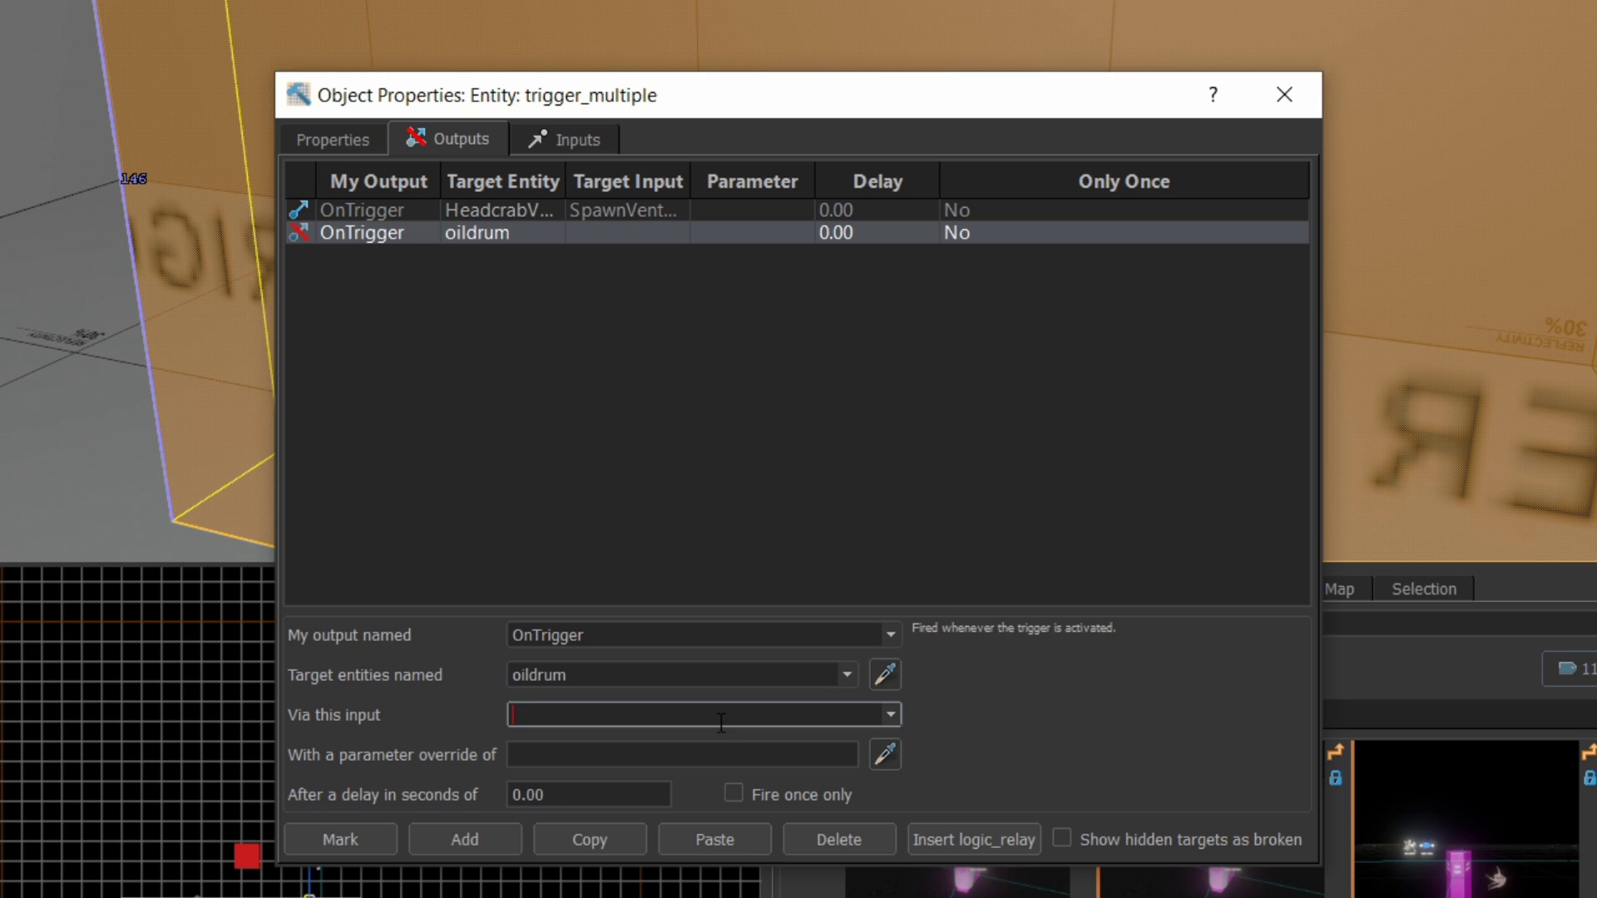
click(890, 714)
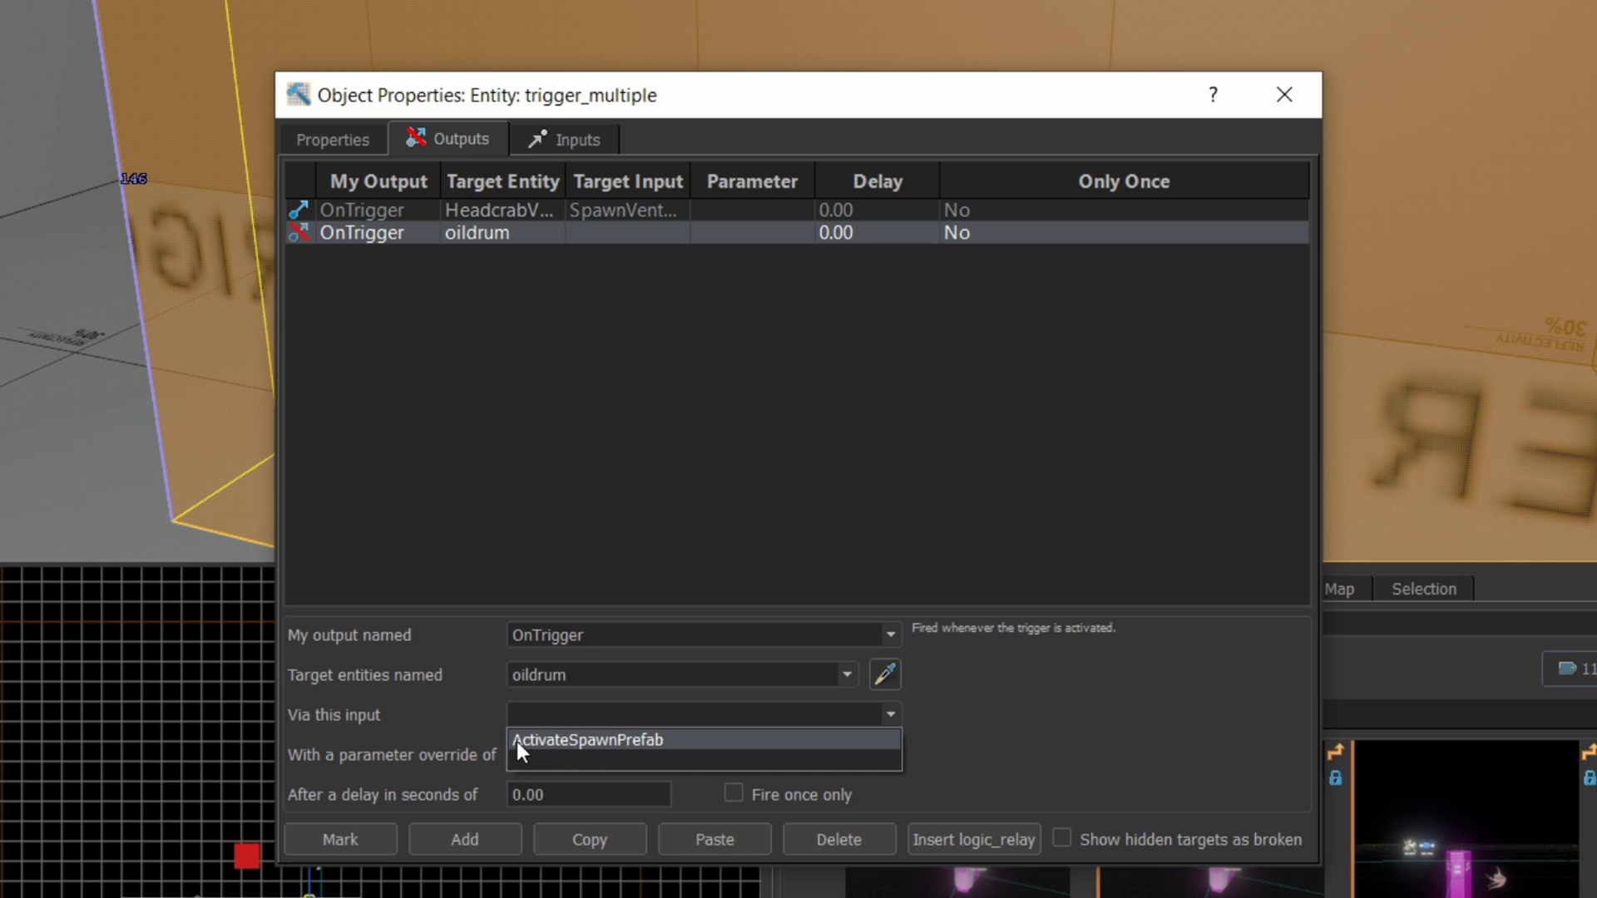
click(611, 740)
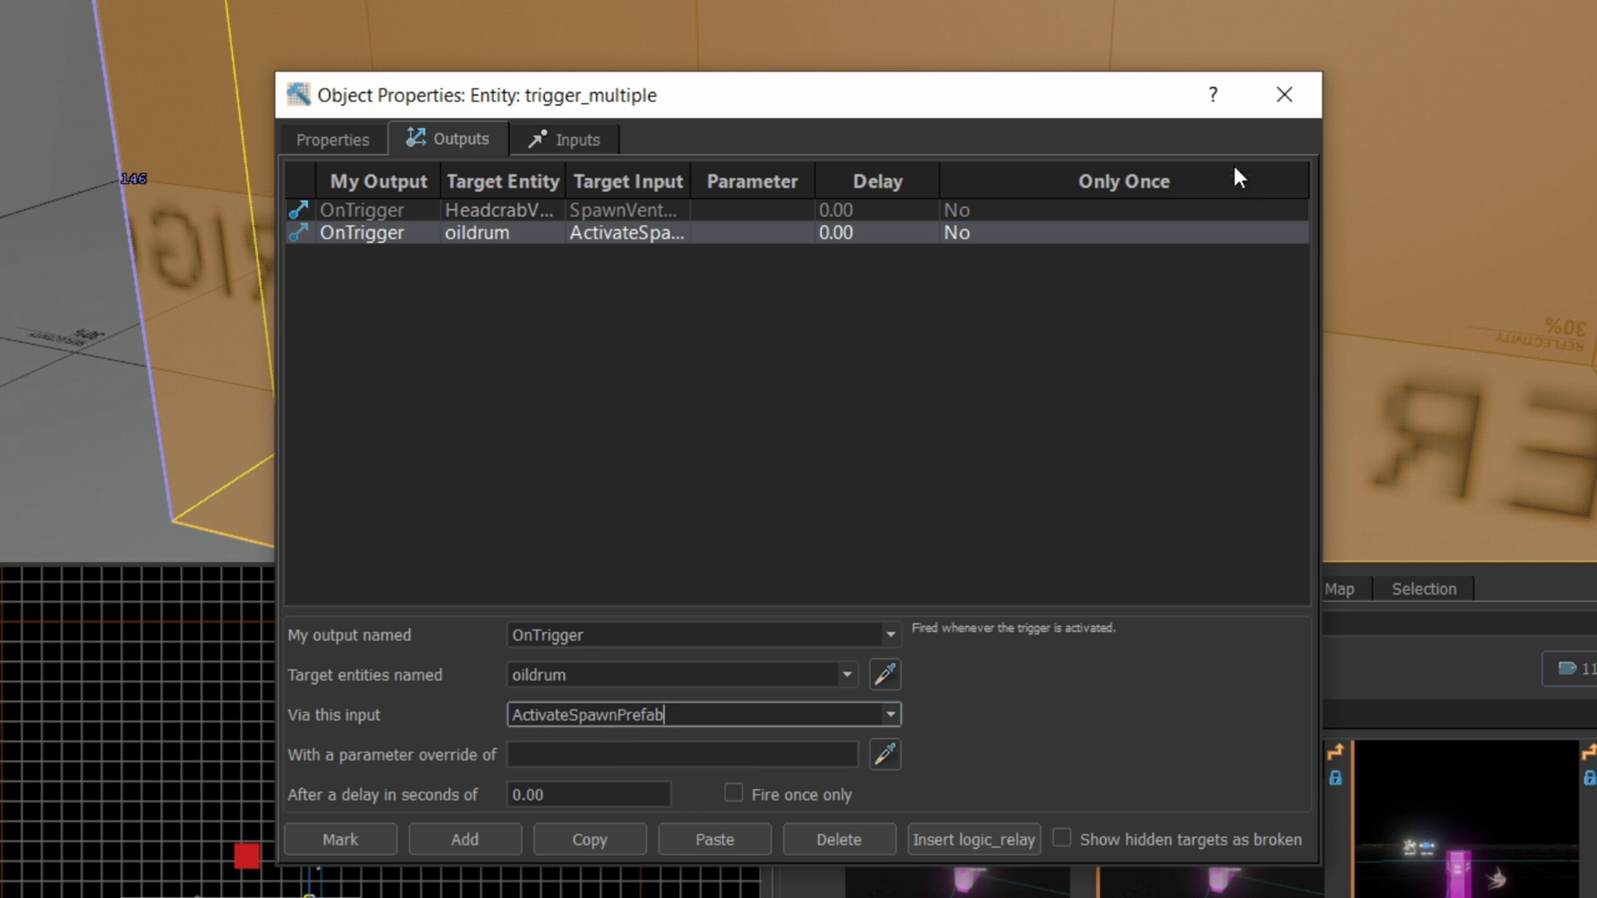
click(1318, 100)
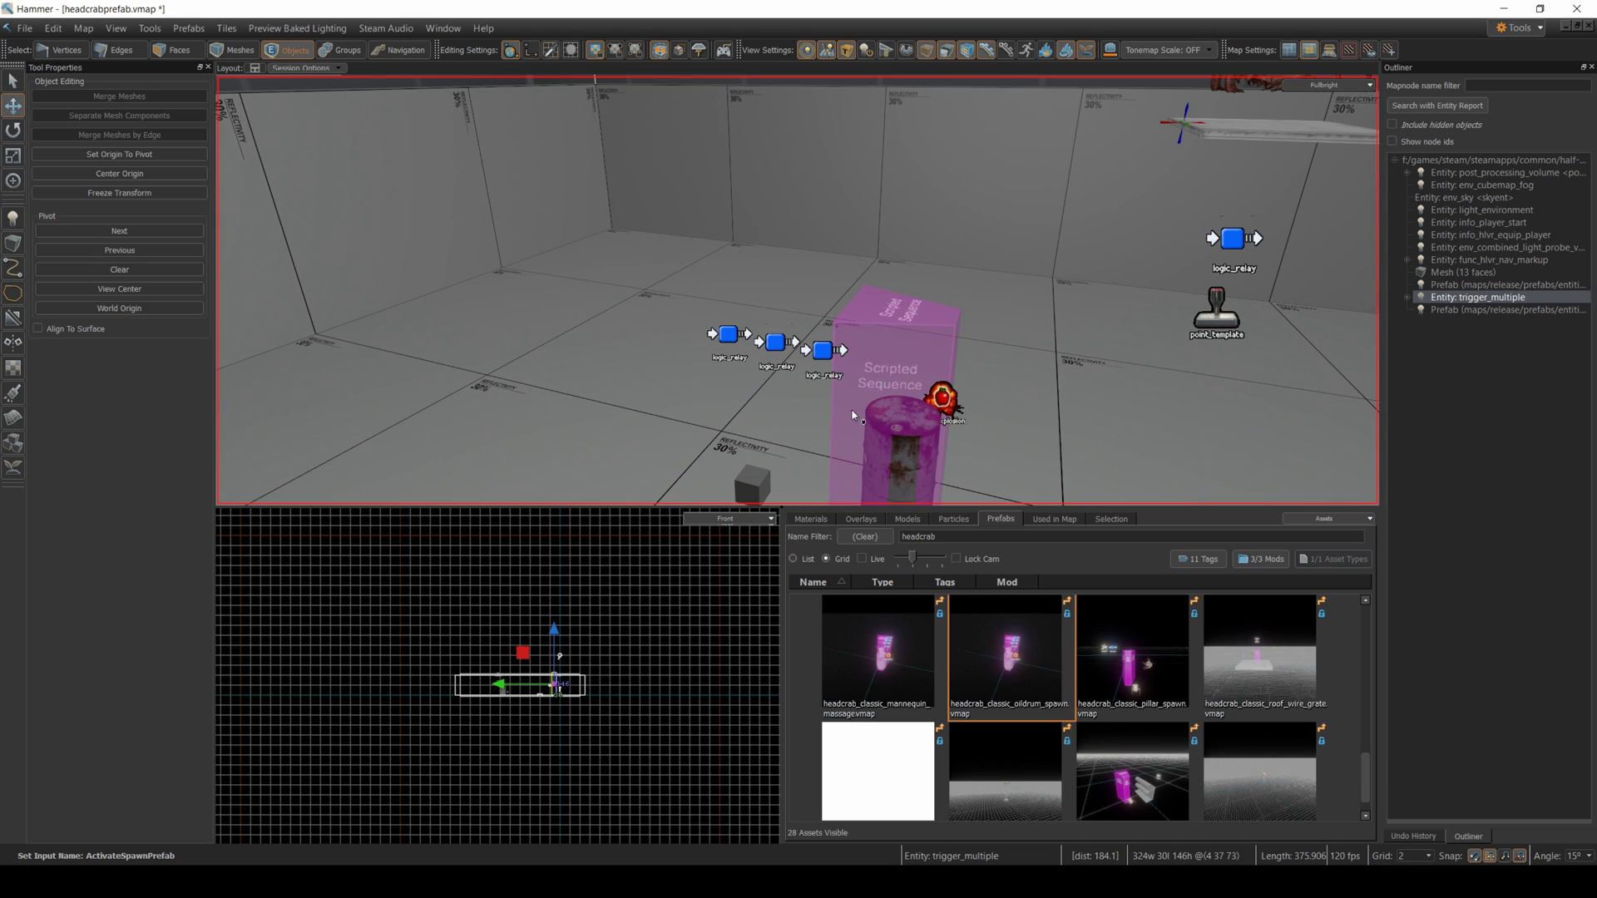
Build the map, walk through the trigger in the game to test both headcrab spawns, and return to Hammer.
right_drag(920, 358, 797, 290)
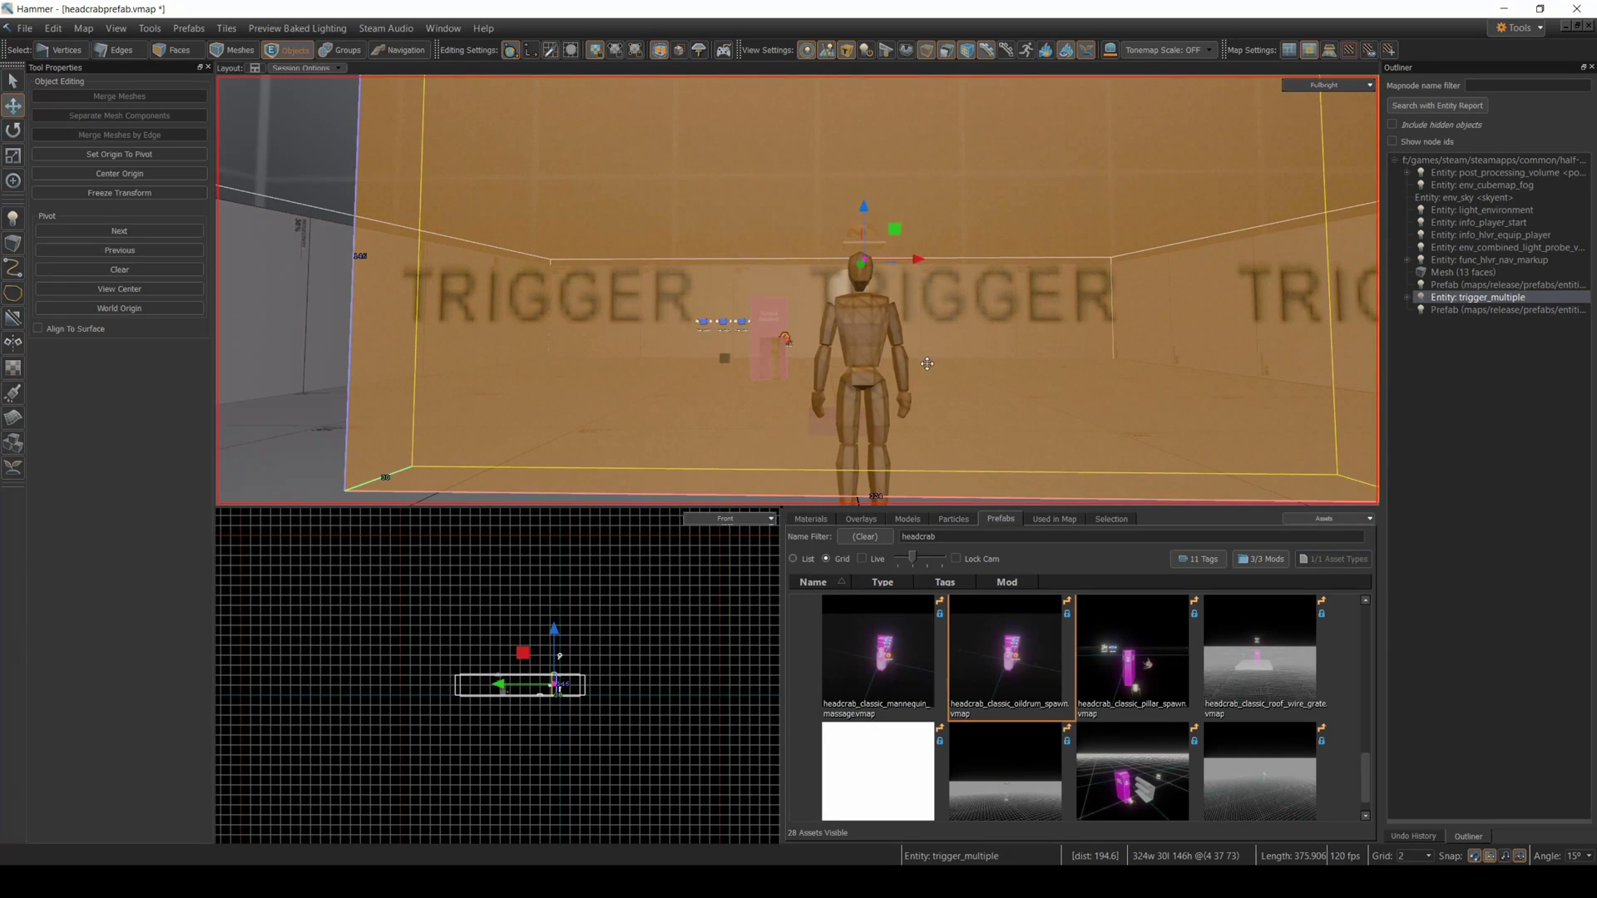
click(54, 27)
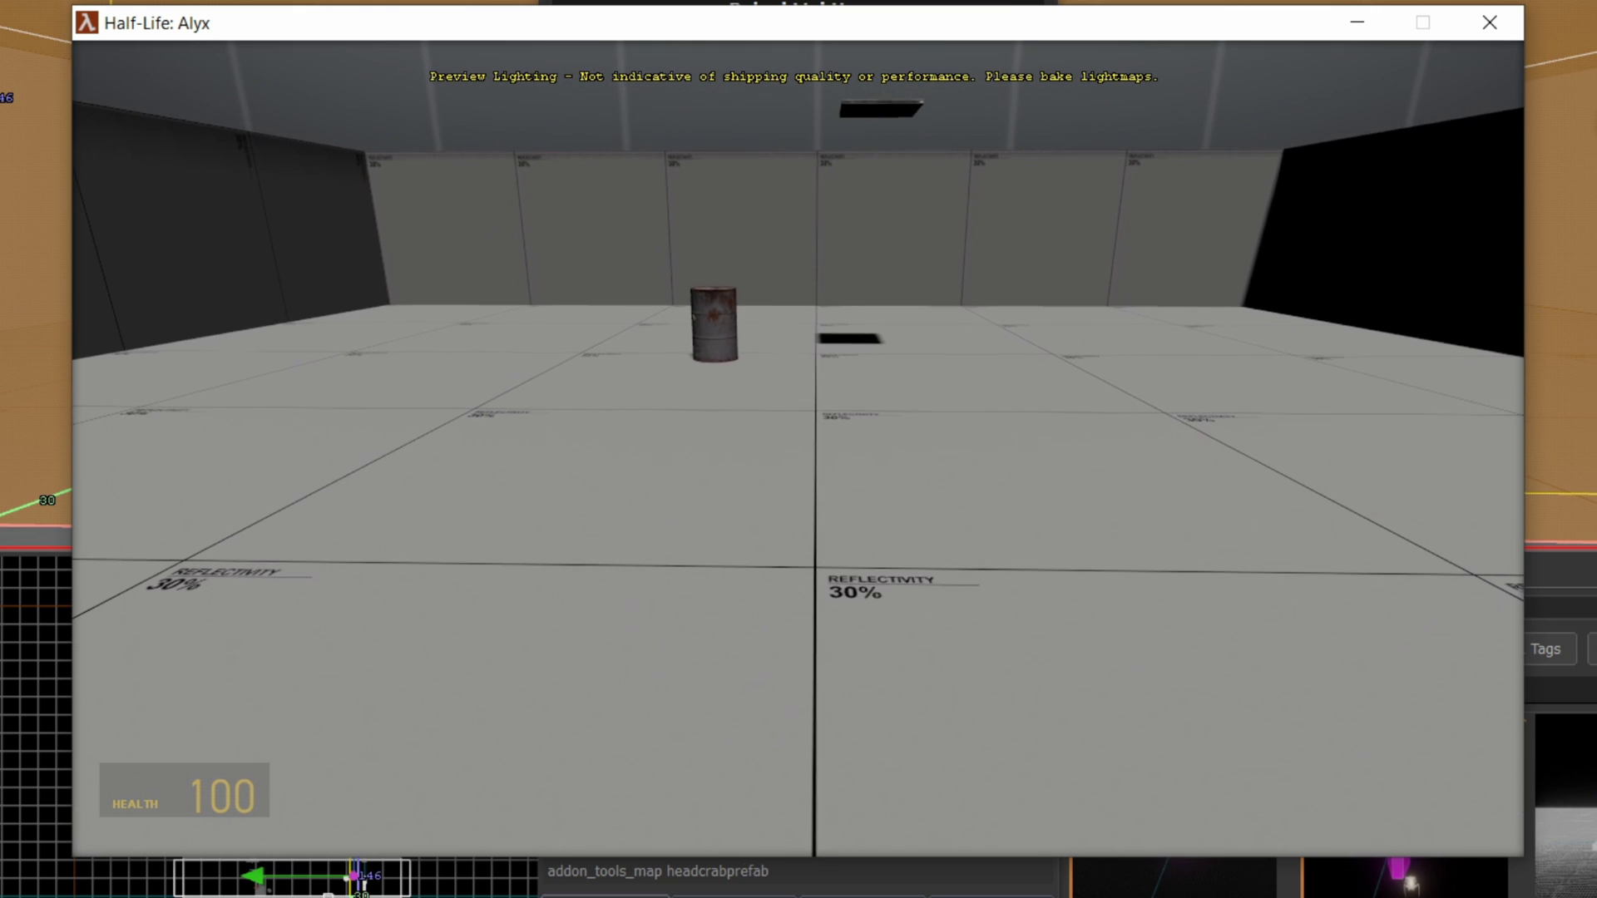
key(w)
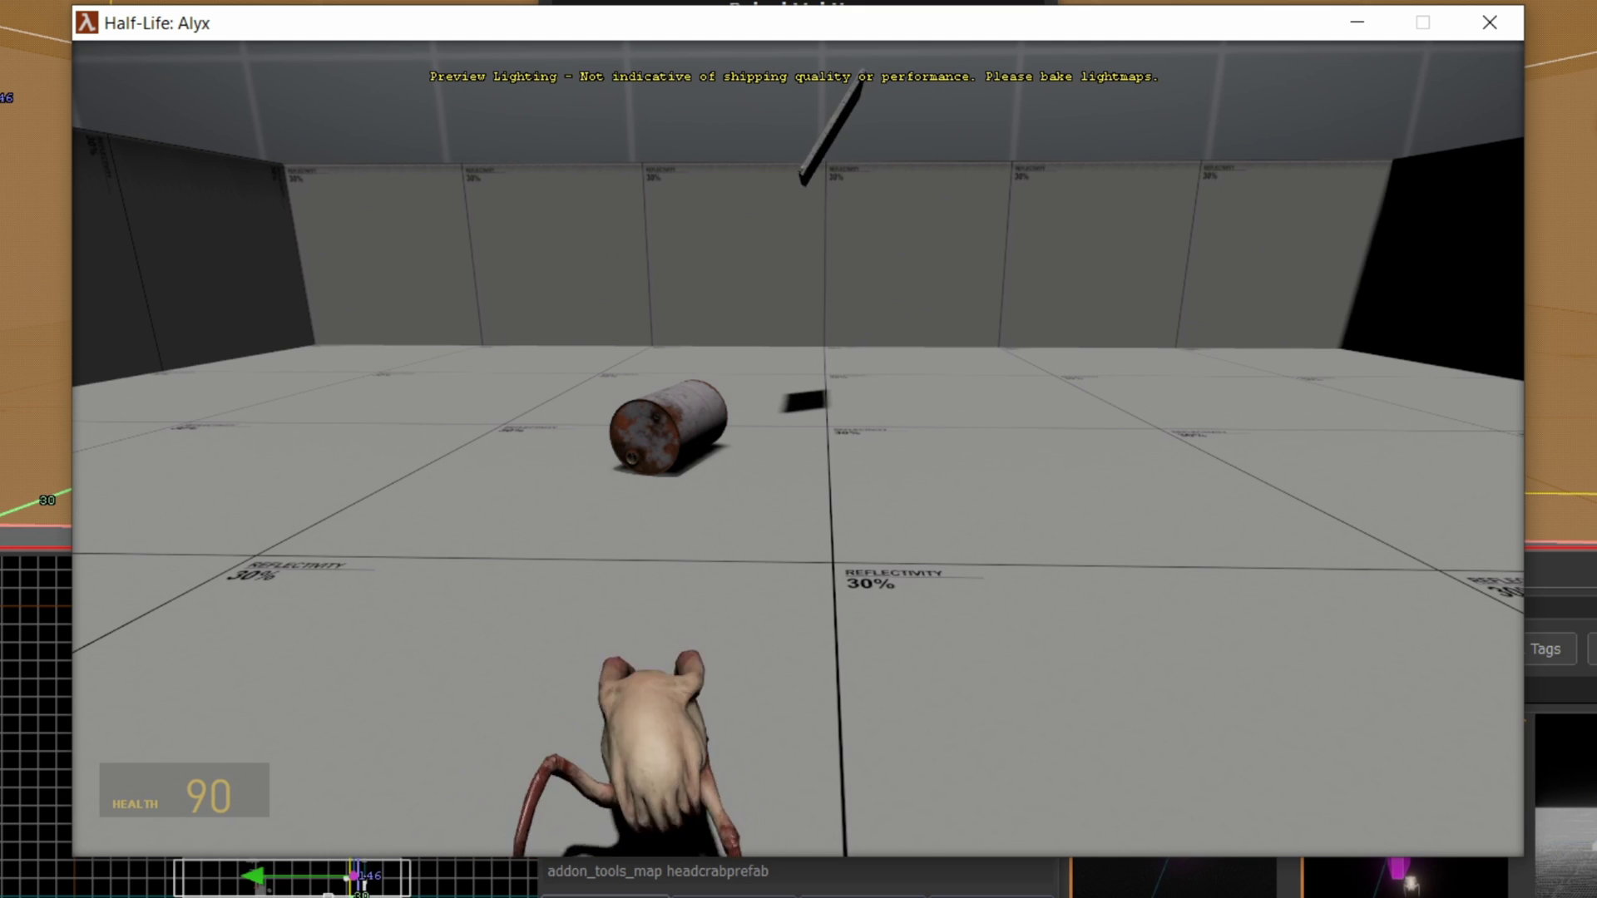
key(alt+Tab)
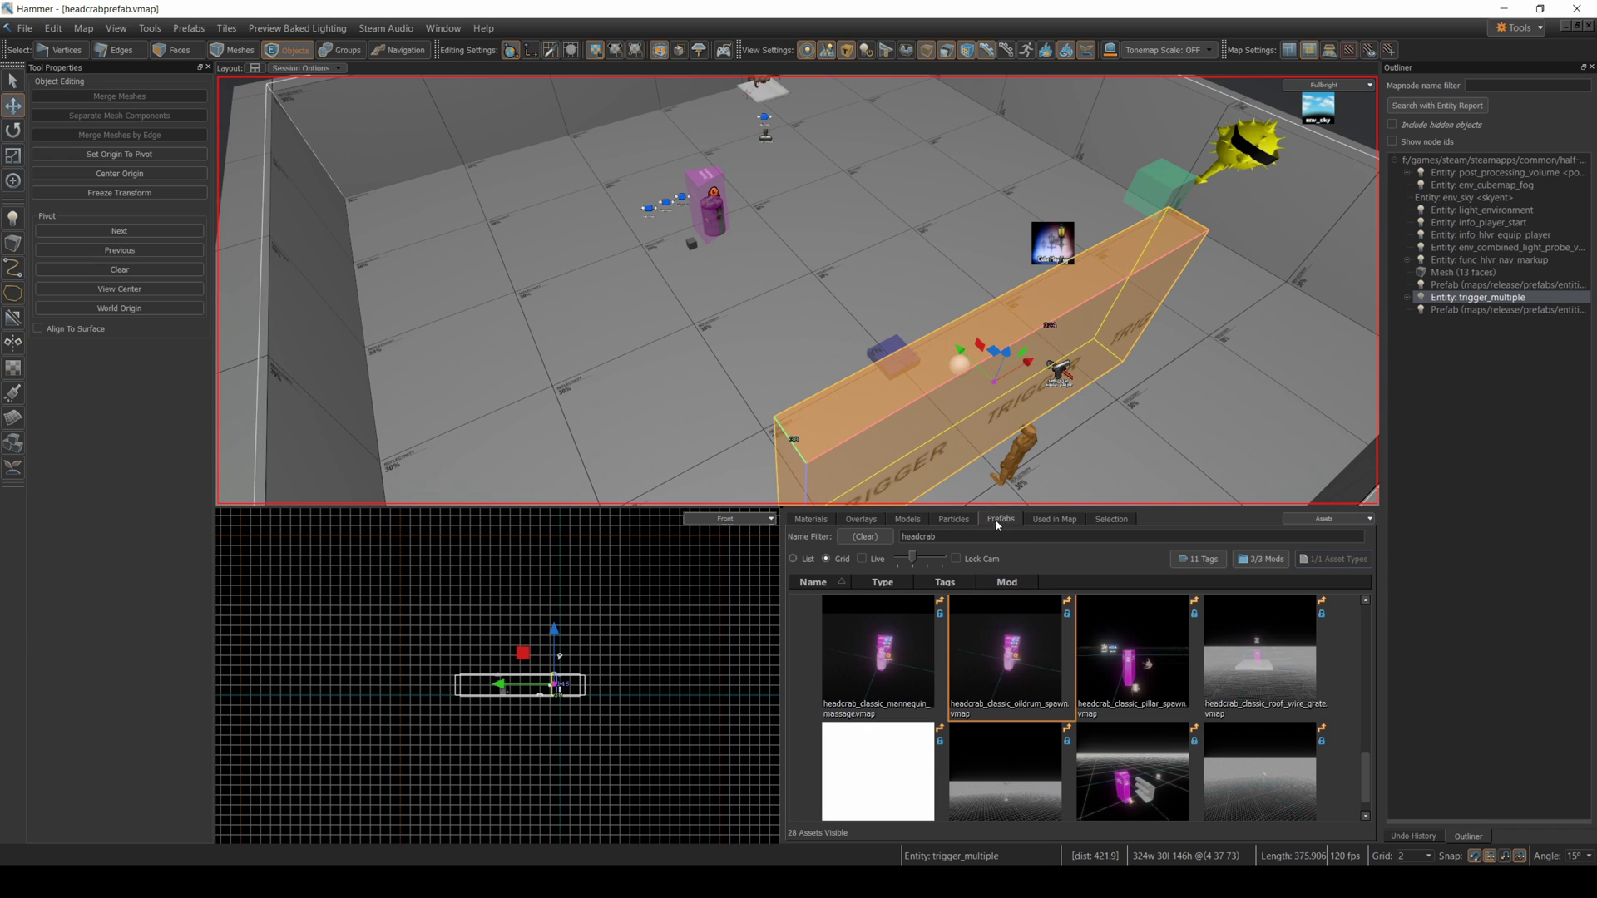
Open the oil drum prefab for in-place editing, return to the main map, and reselect the prefab.
double_click(957, 539)
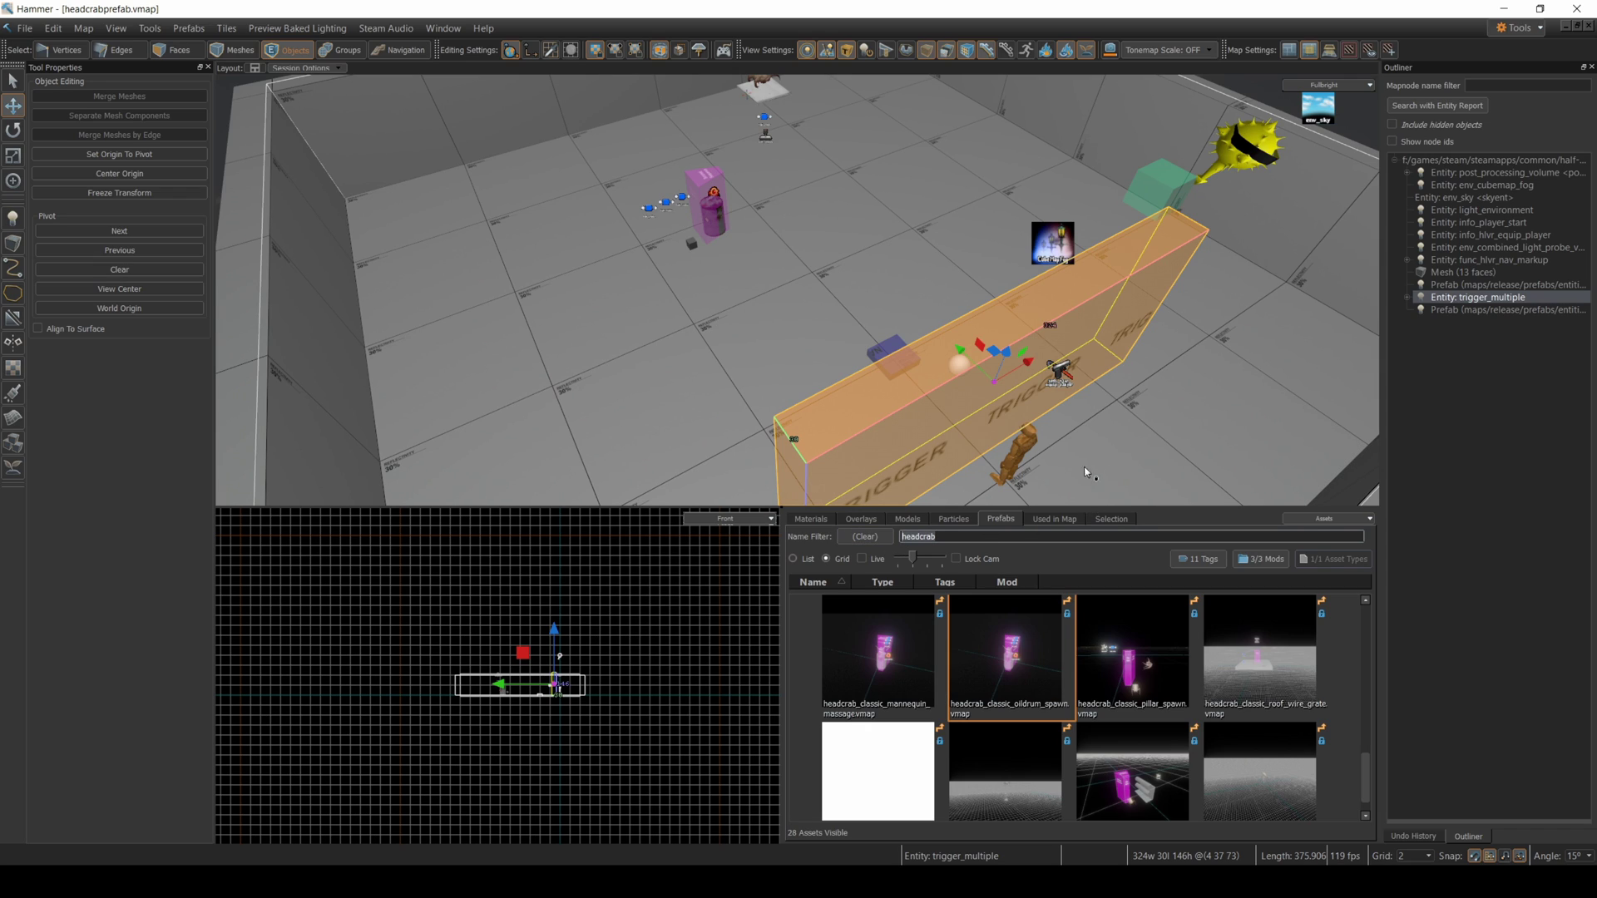
click(709, 197)
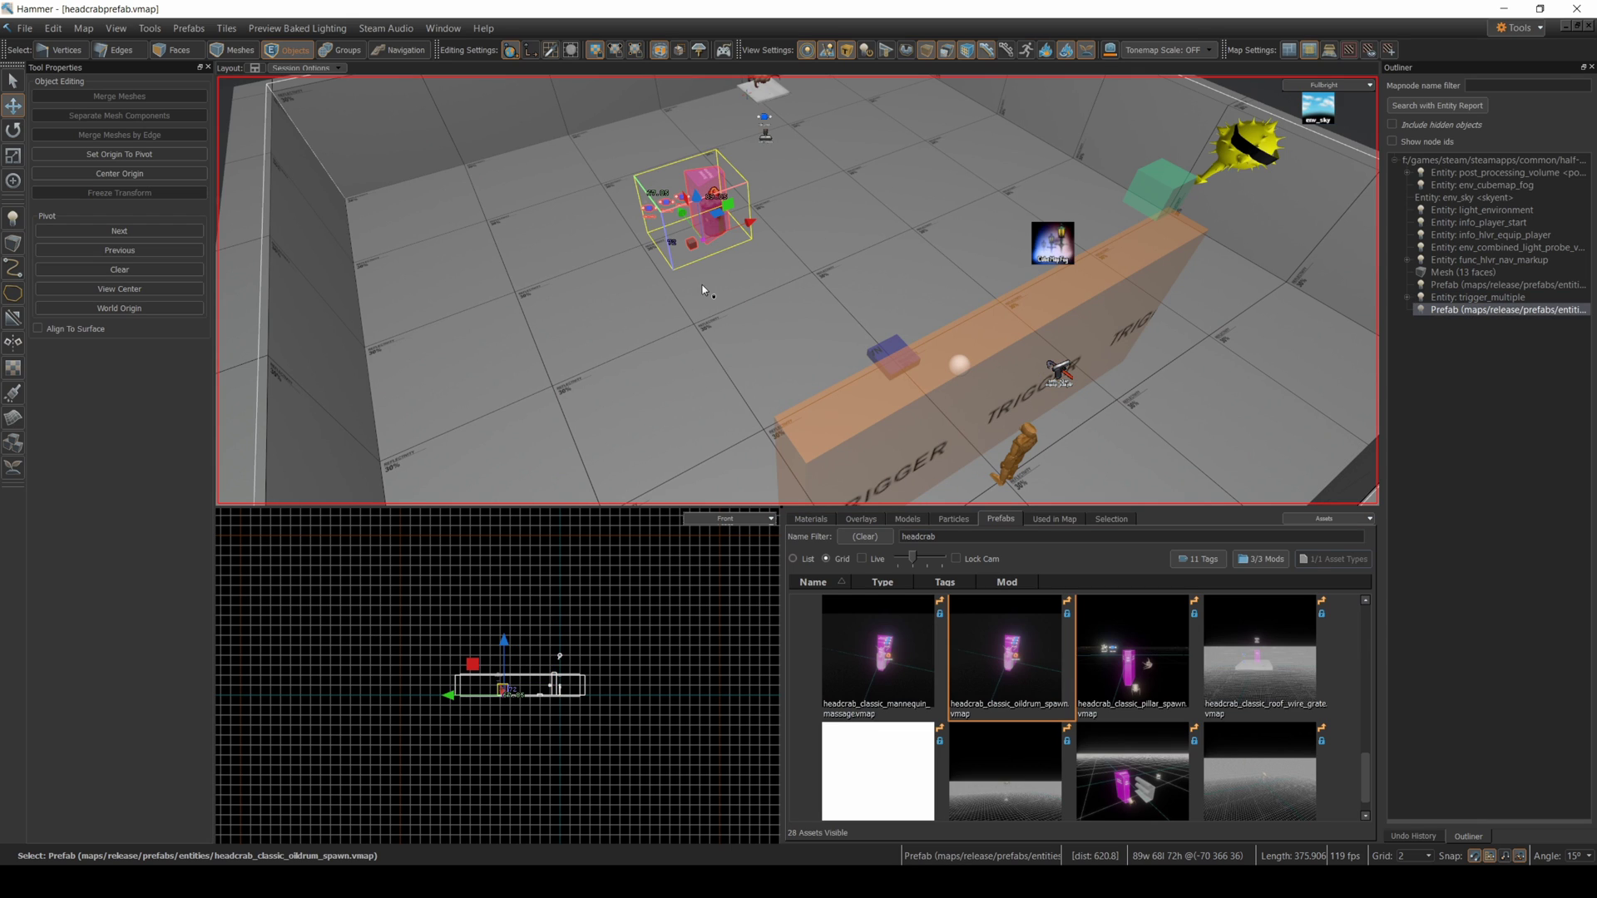
double_click(703, 182)
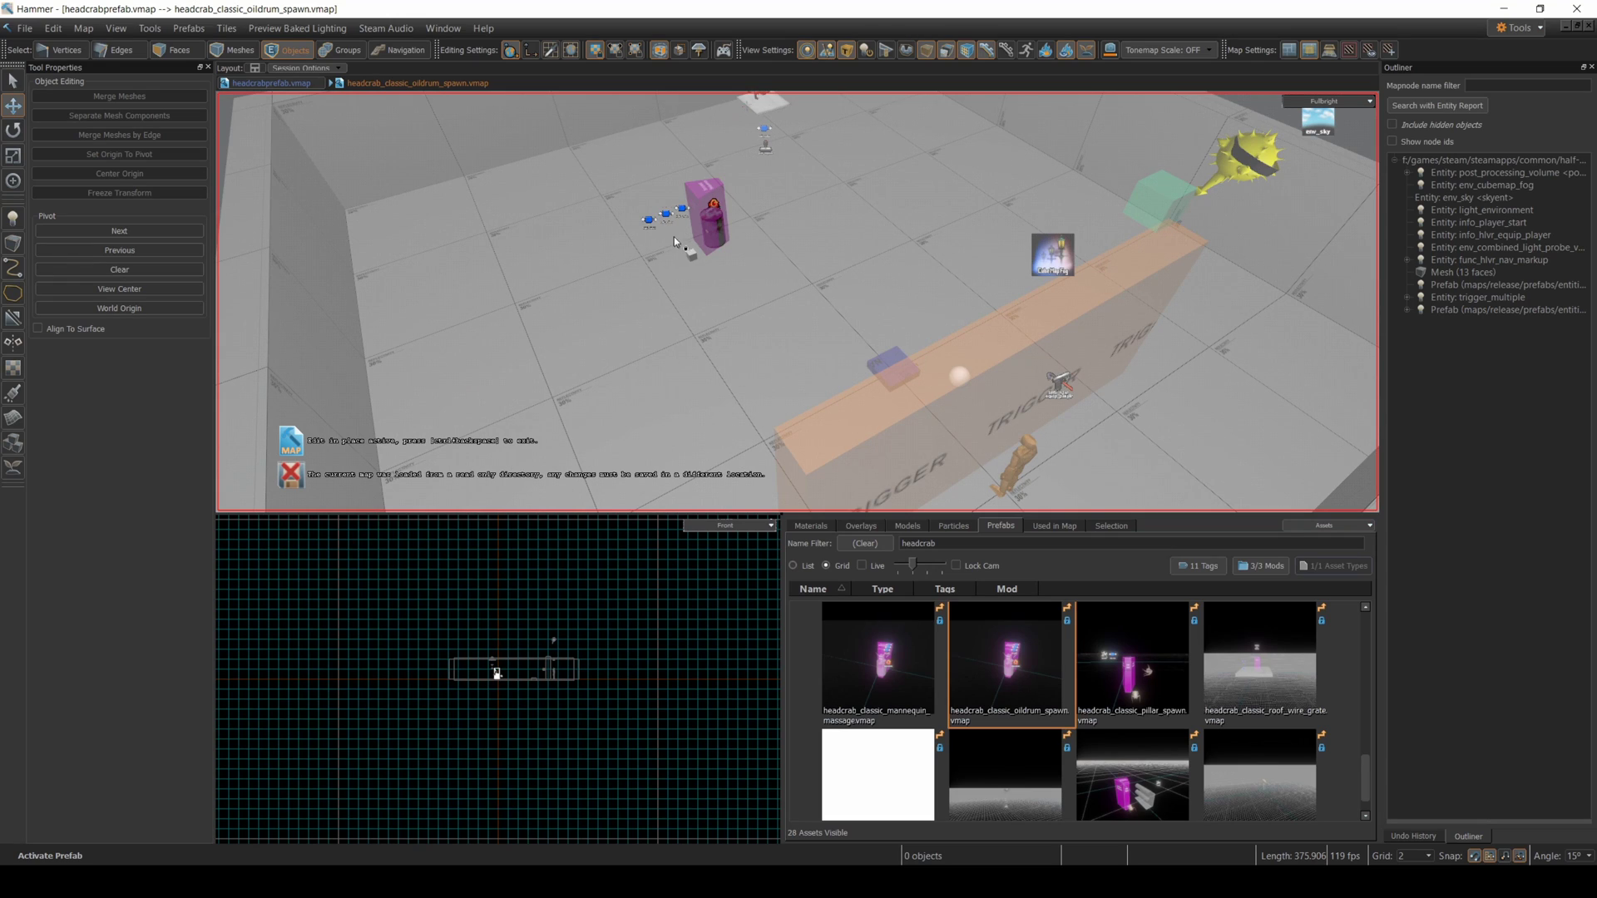
key(ctrl+BackSpace)
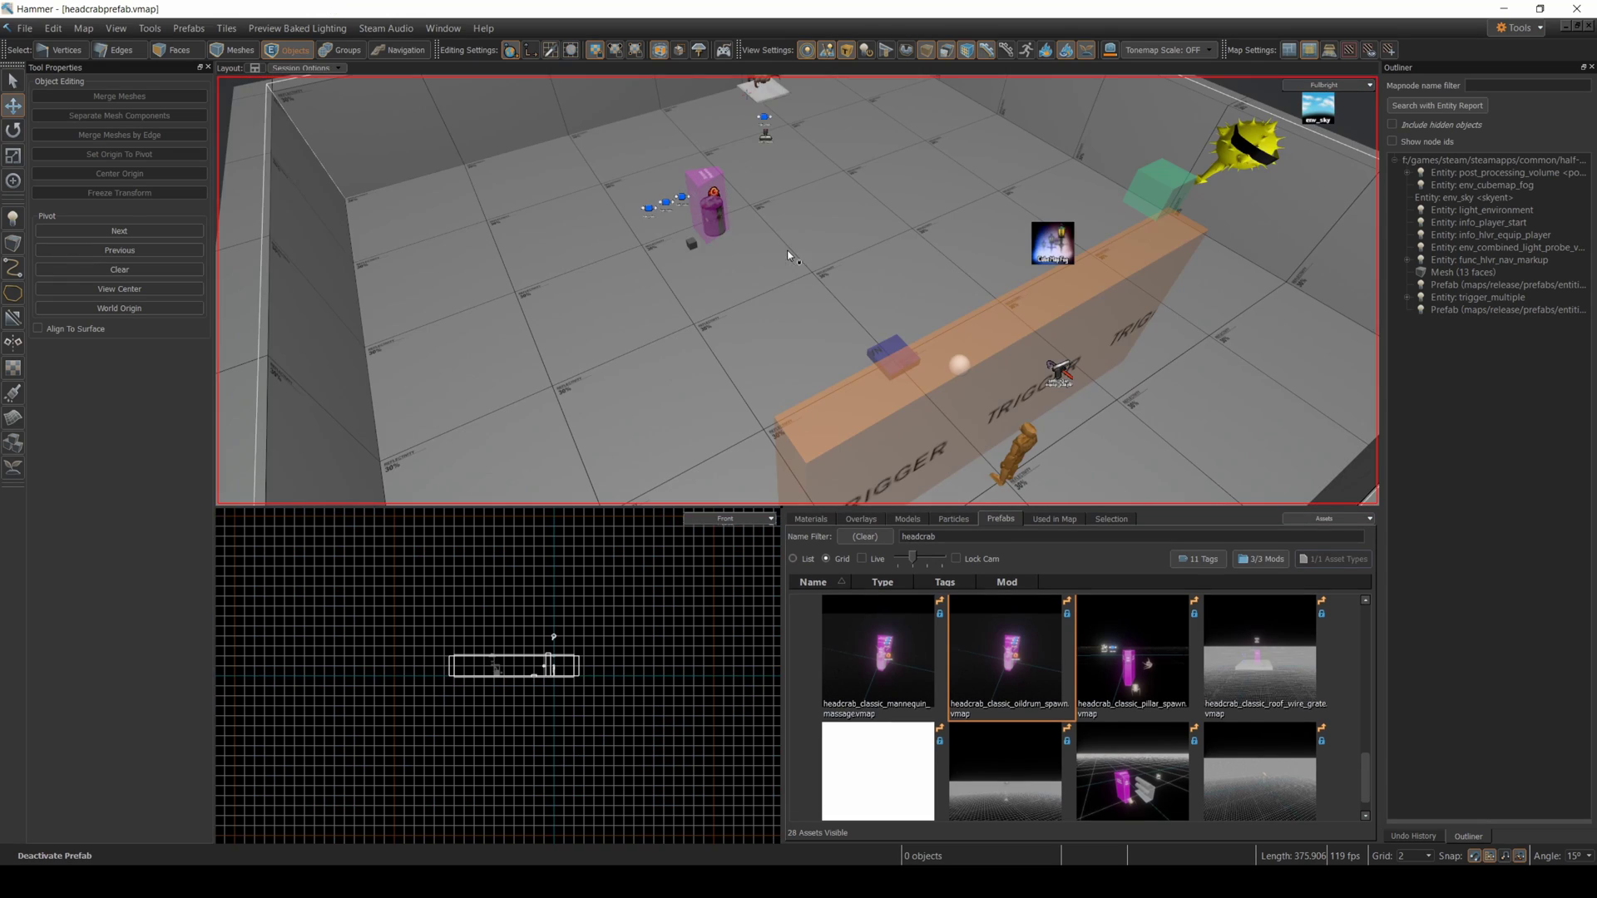
click(703, 184)
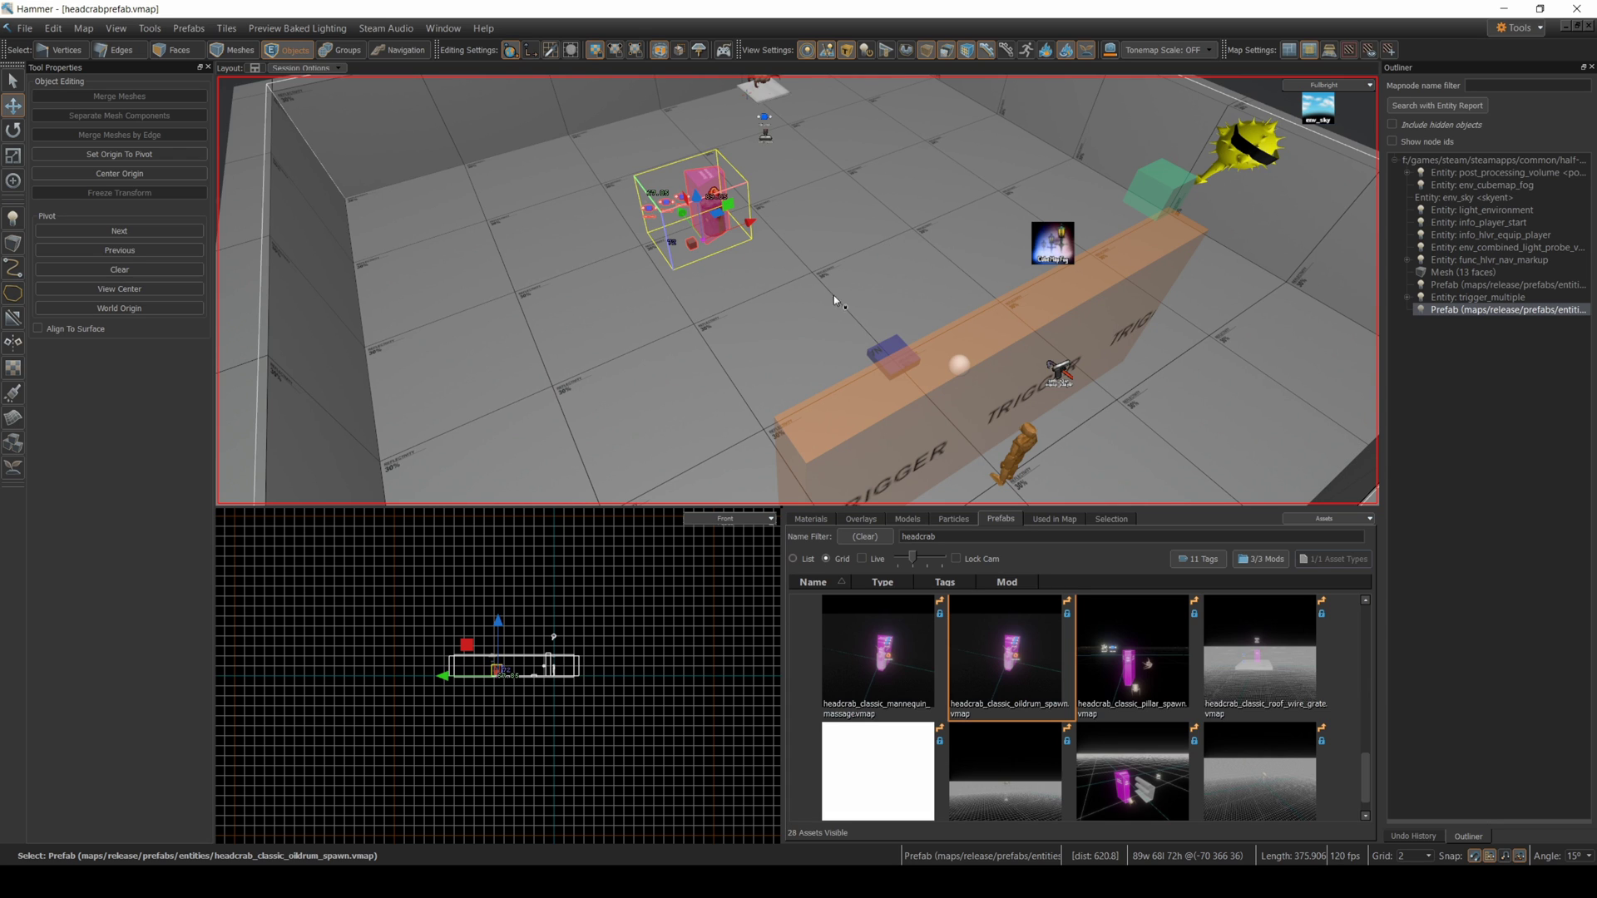
Review the trigger_multiple output that targets HeadcrabVent_pr and the inputs available for it.
double_click(907, 417)
click(618, 294)
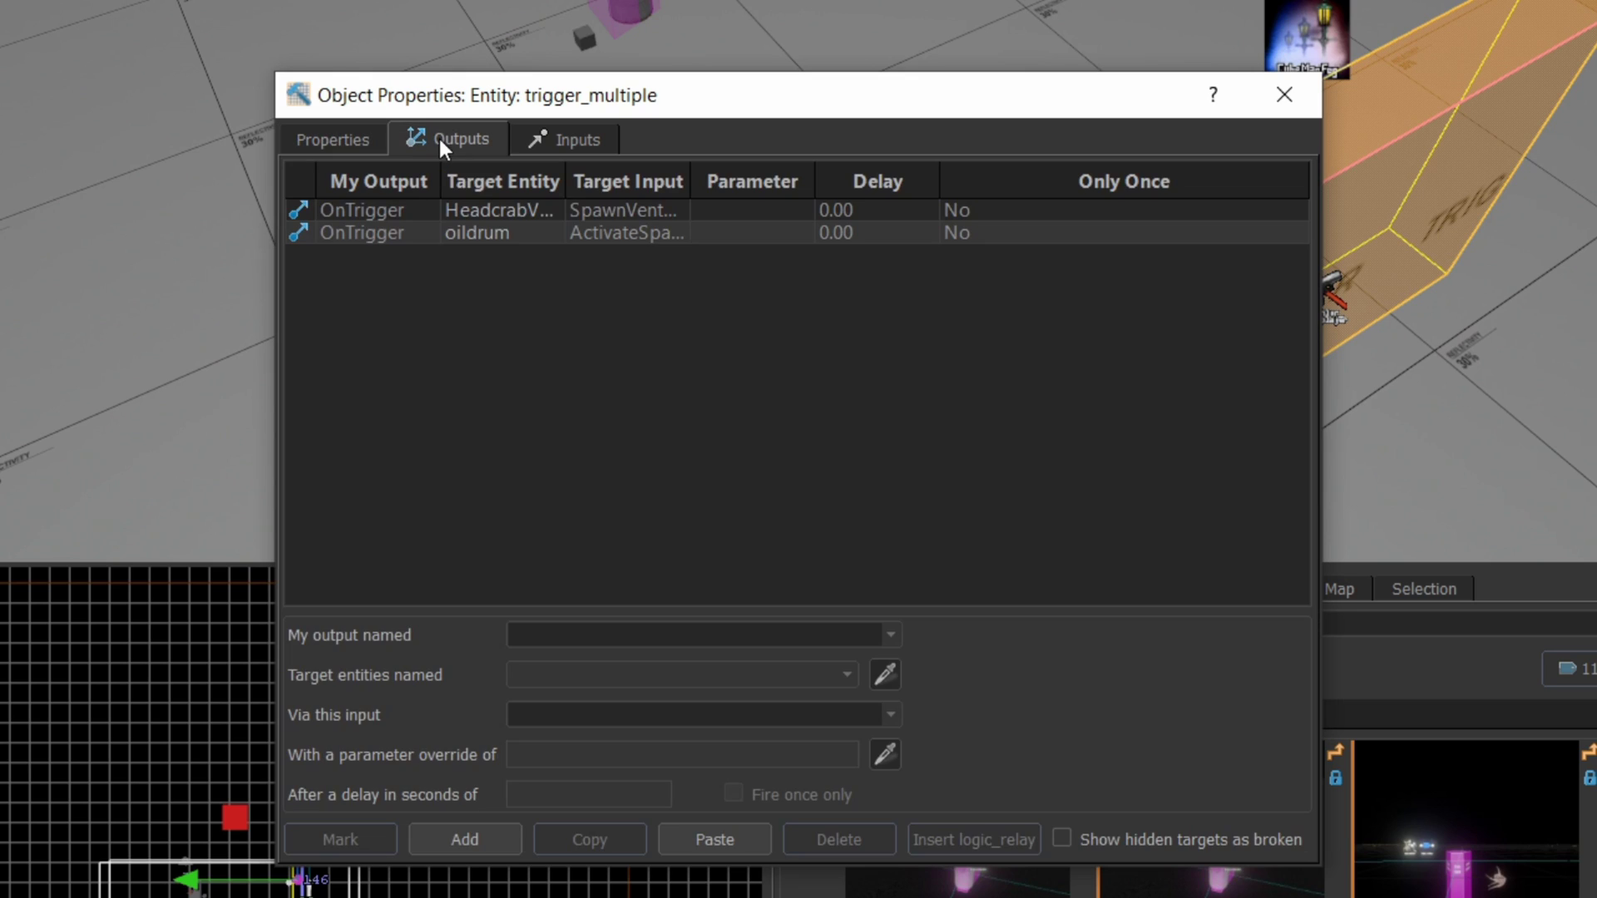
click(517, 213)
double_click(549, 675)
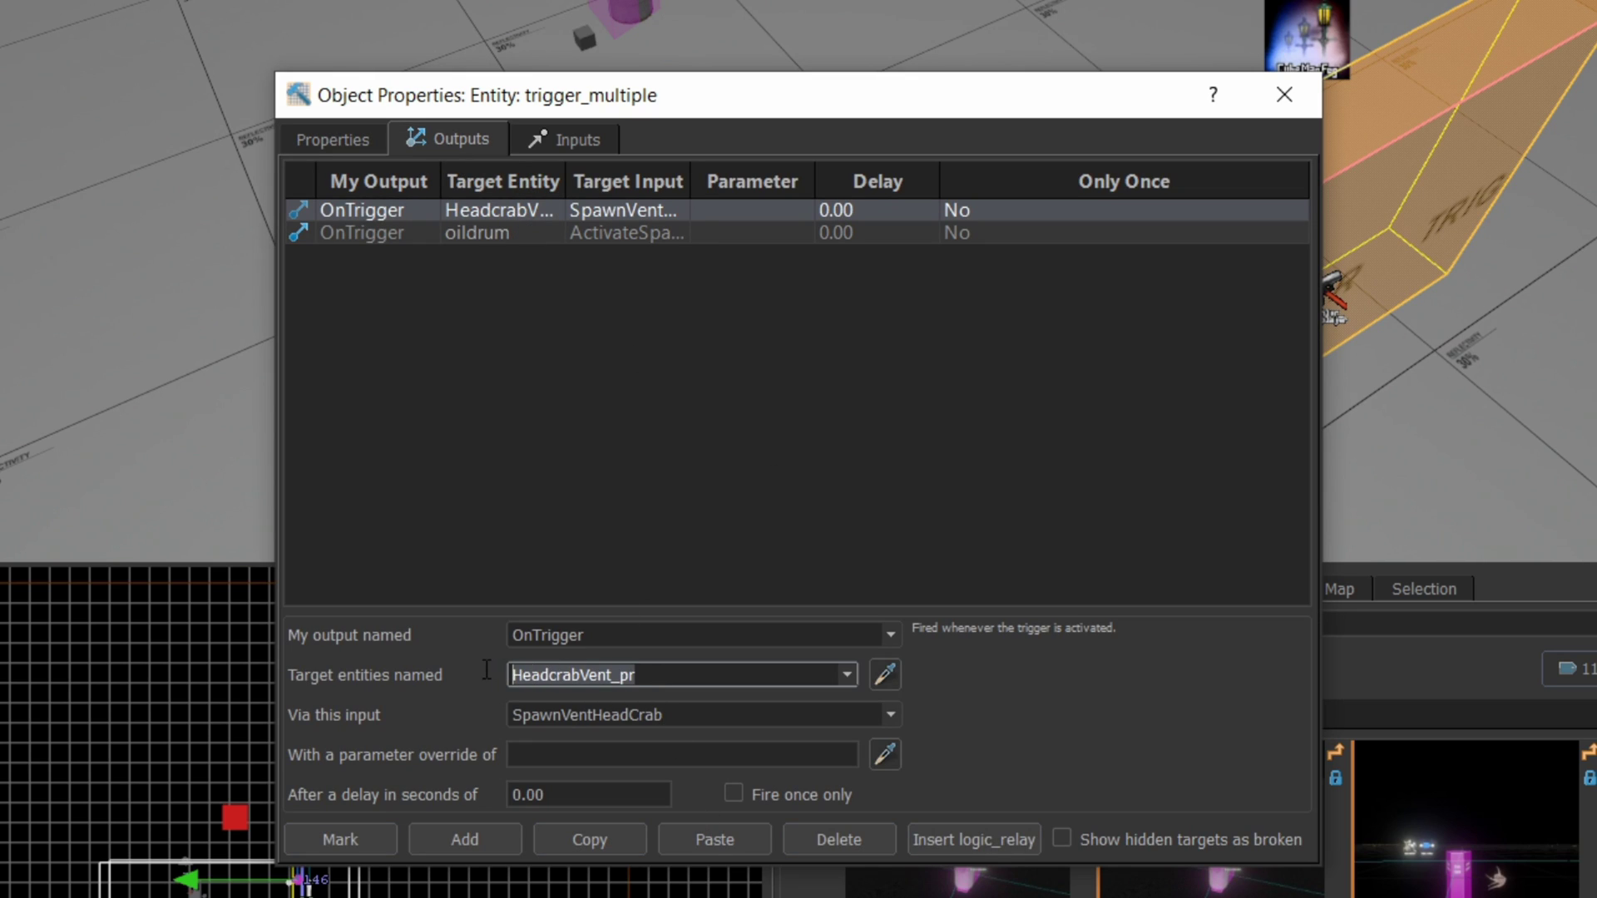
click(891, 715)
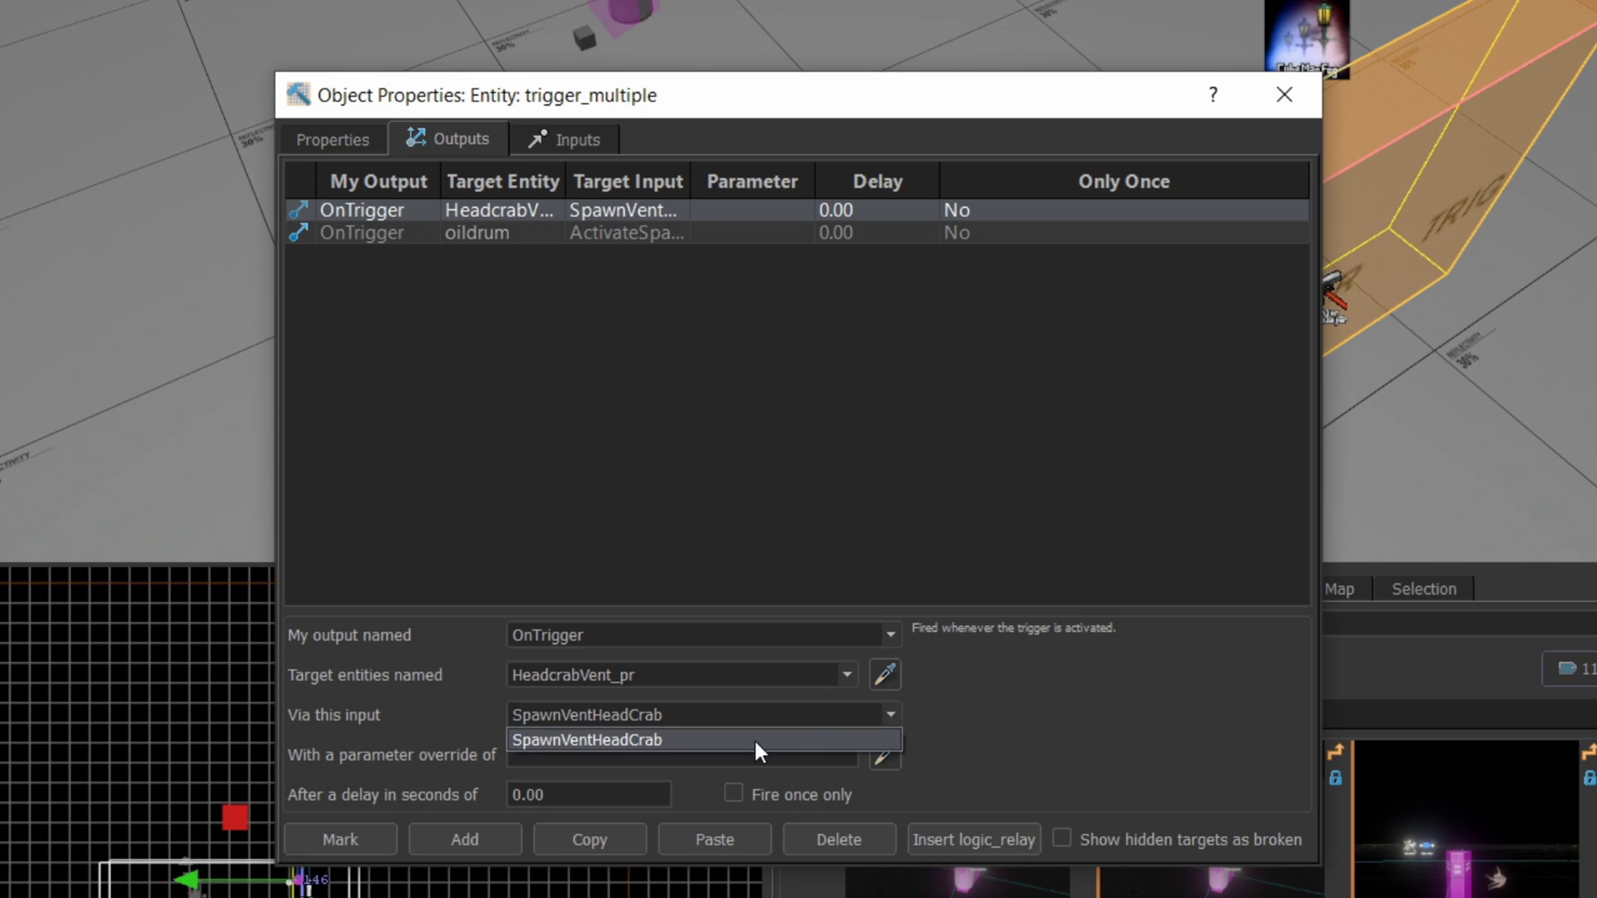